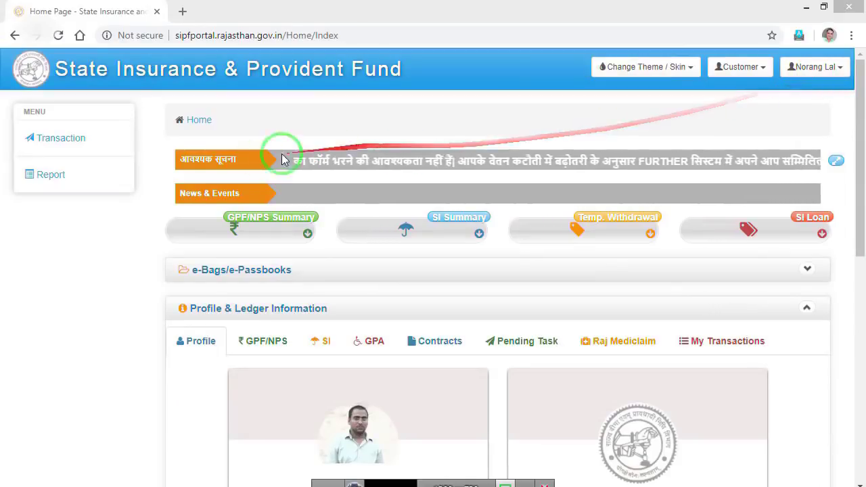
- Open SI-Further Contract under Transaction and review its prefilled 3000 premium and 47000 basic pay
click(66, 138)
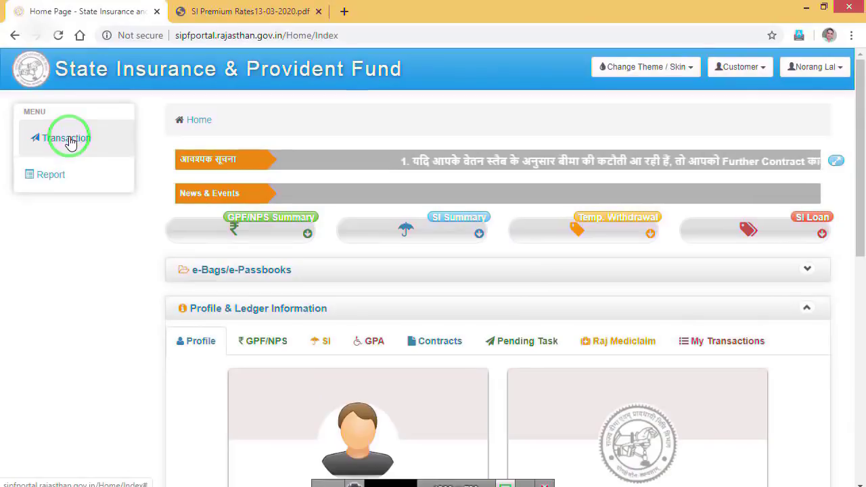
click(66, 142)
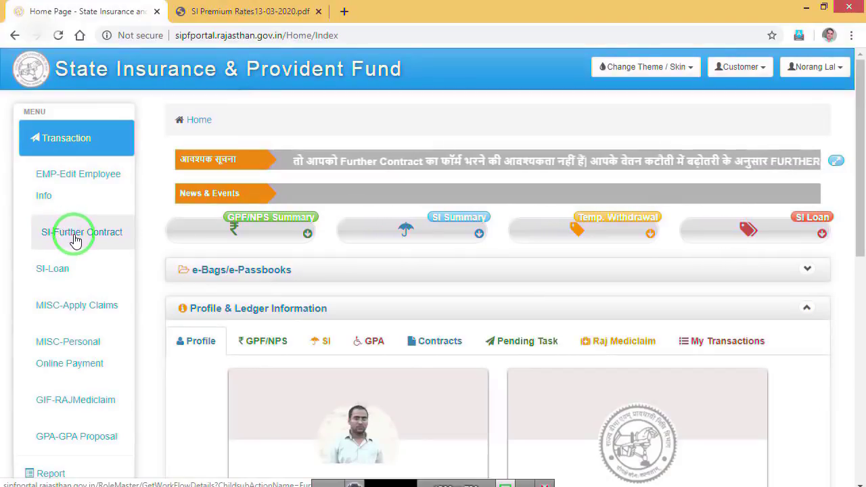
click(72, 237)
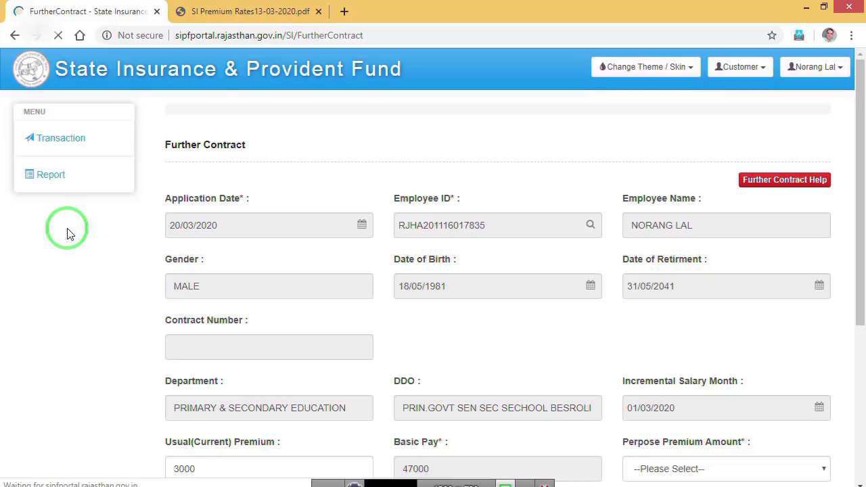
mouse_move(67, 234)
mouse_down()
mouse_move(79, 226)
mouse_move(518, 240)
mouse_move(658, 277)
mouse_move(354, 308)
mouse_move(433, 355)
mouse_move(851, 329)
mouse_move(860, 300)
mouse_move(863, 420)
mouse_move(418, 306)
mouse_up()
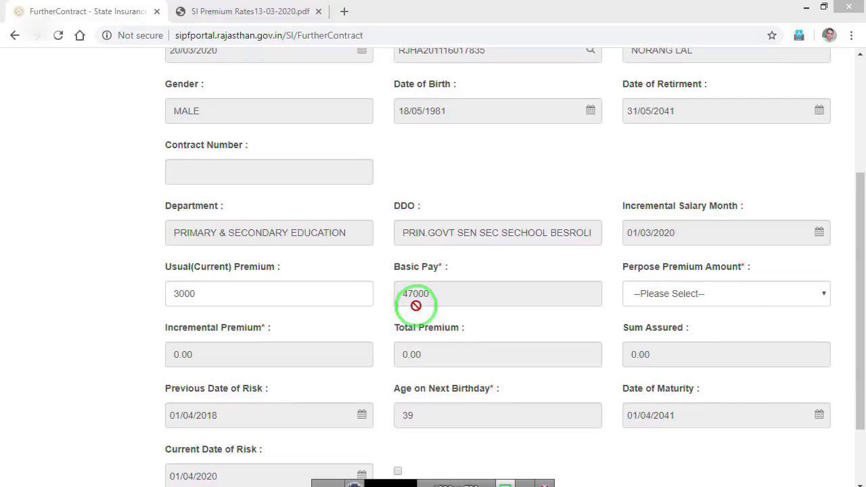
- Check the premium rates PDF: the 46501–72000 slab pays 3000 monthly, then return to the form
click(255, 13)
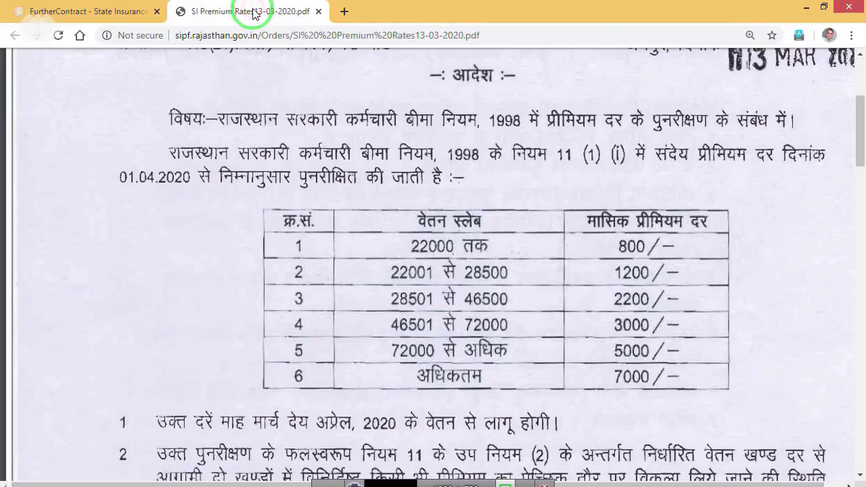
mouse_move(860, 155)
mouse_down()
mouse_move(858, 108)
mouse_move(862, 210)
mouse_move(854, 135)
mouse_move(851, 142)
mouse_up()
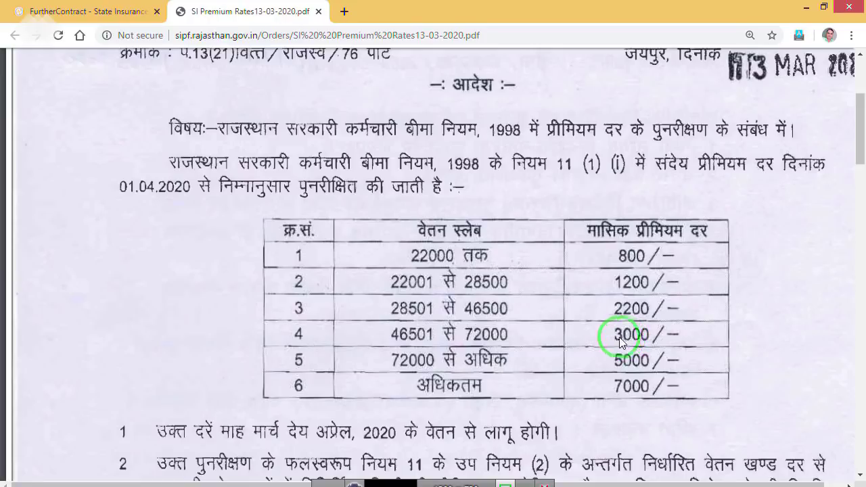
click(111, 12)
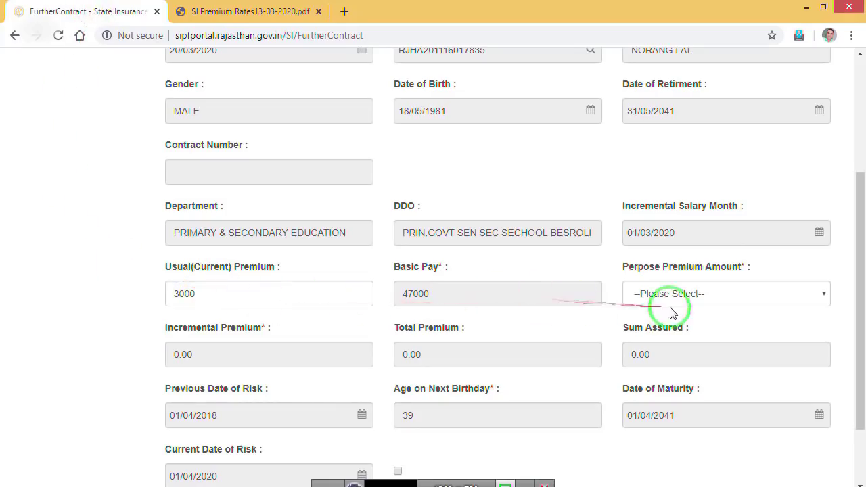
- Propose a 5000 premium (sum assured 502000), accept the no-serious-disease declaration, and submit
click(689, 295)
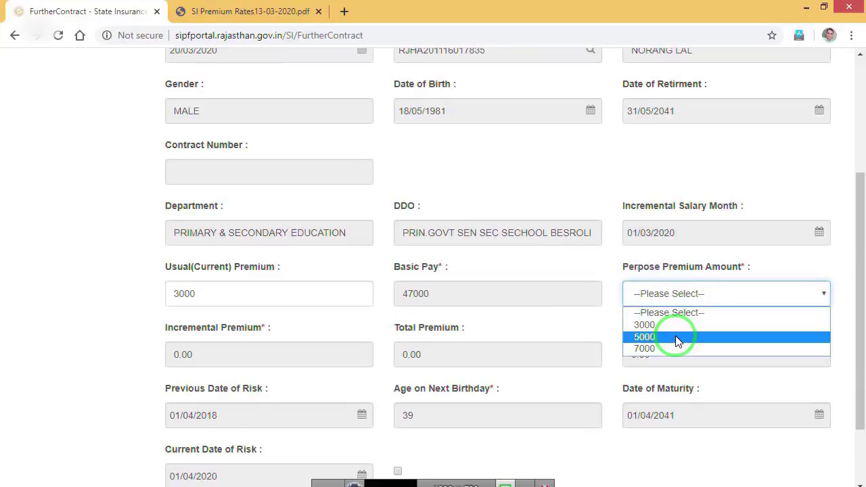
click(678, 337)
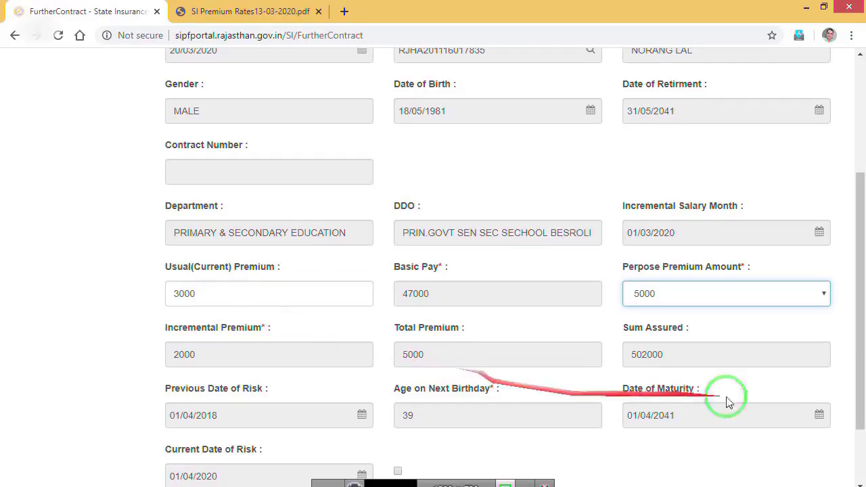
drag(856, 338, 863, 400)
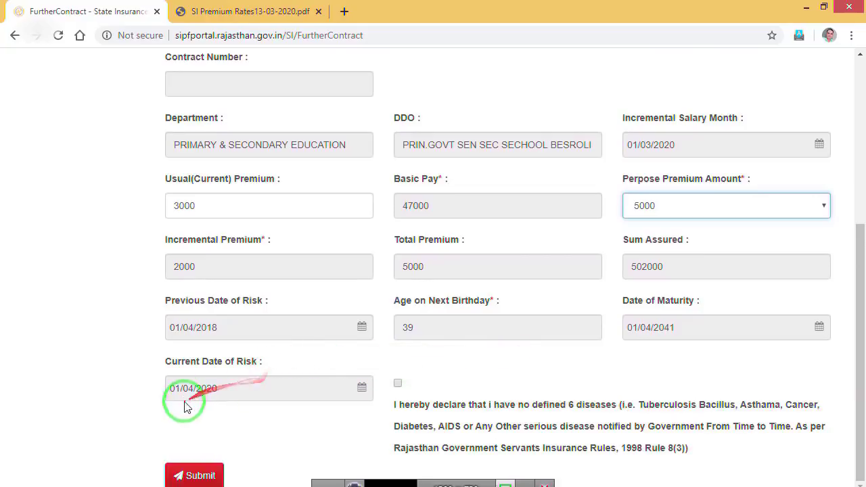
click(398, 385)
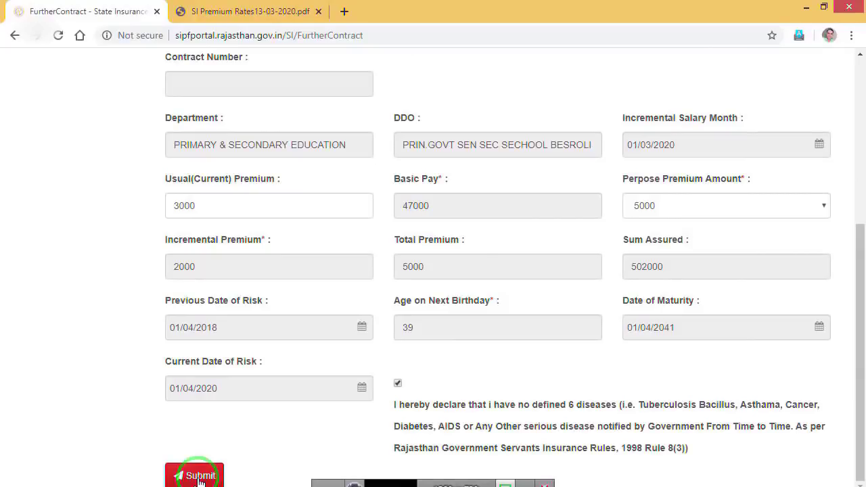
click(198, 476)
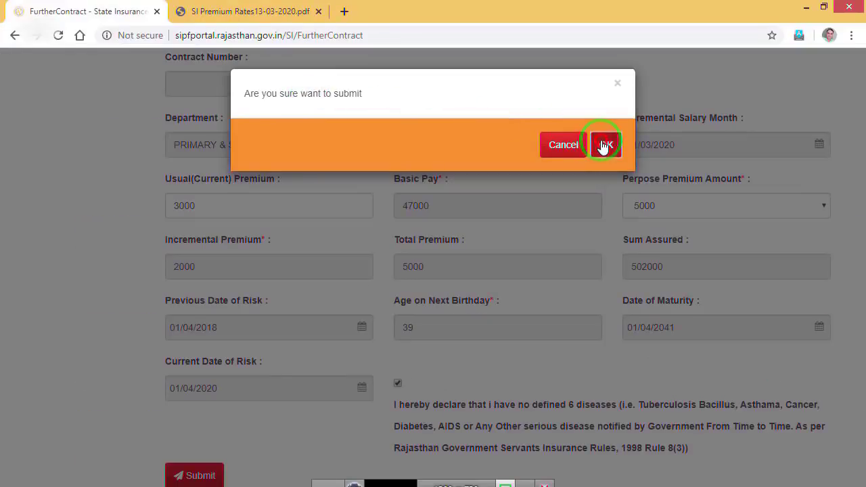
- Confirm the submission and acknowledge the Data Saved Successfully message
click(601, 145)
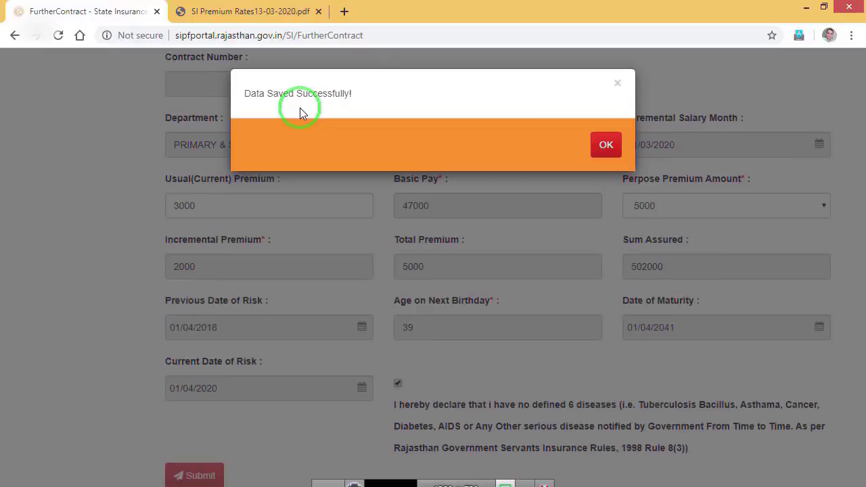
mouse_move(302, 111)
mouse_down()
mouse_move(501, 111)
mouse_move(635, 139)
mouse_up()
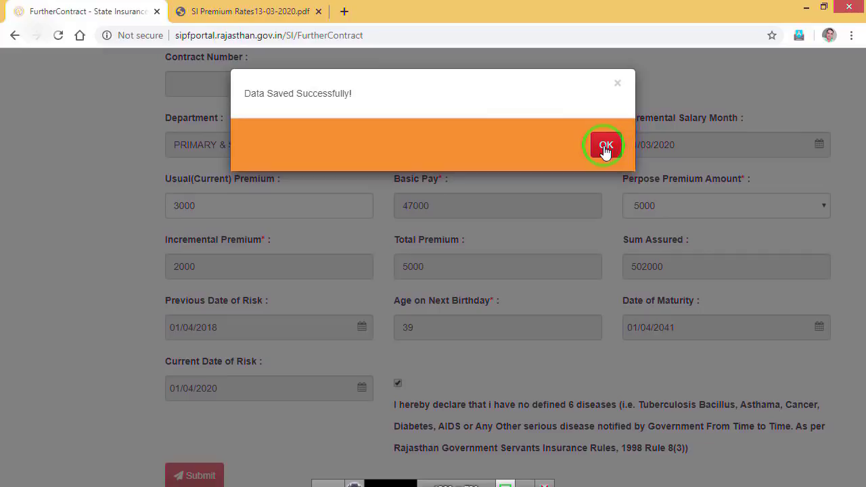
click(606, 147)
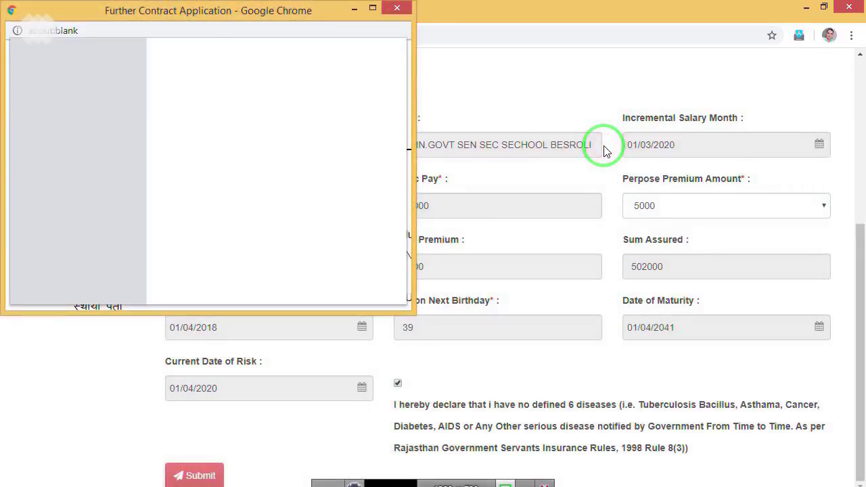
- Print the two-page Further Contract Application on the HP LaserJet M1005, then return to the form top
mouse_move(580, 135)
mouse_down()
mouse_move(294, 104)
mouse_move(315, 184)
mouse_move(373, 245)
mouse_move(397, 215)
mouse_up()
click(228, 249)
mouse_move(140, 196)
mouse_down()
mouse_move(152, 261)
mouse_move(150, 187)
mouse_move(207, 272)
mouse_up()
click(316, 283)
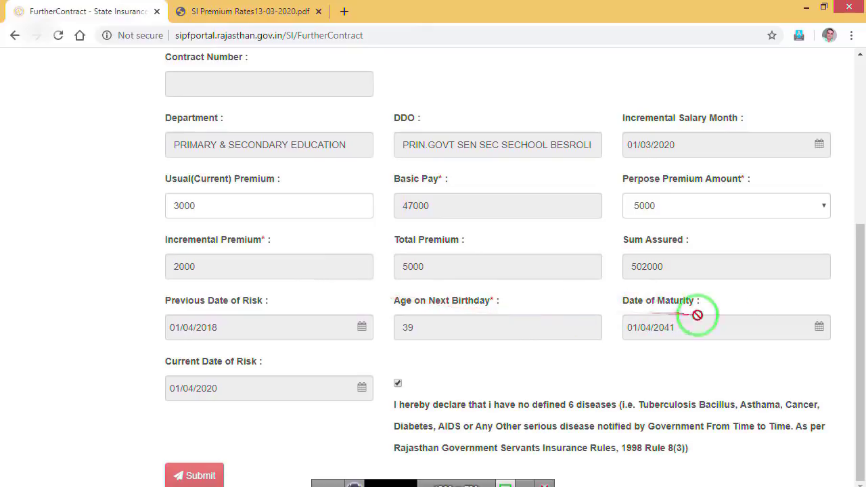
drag(865, 352, 865, 156)
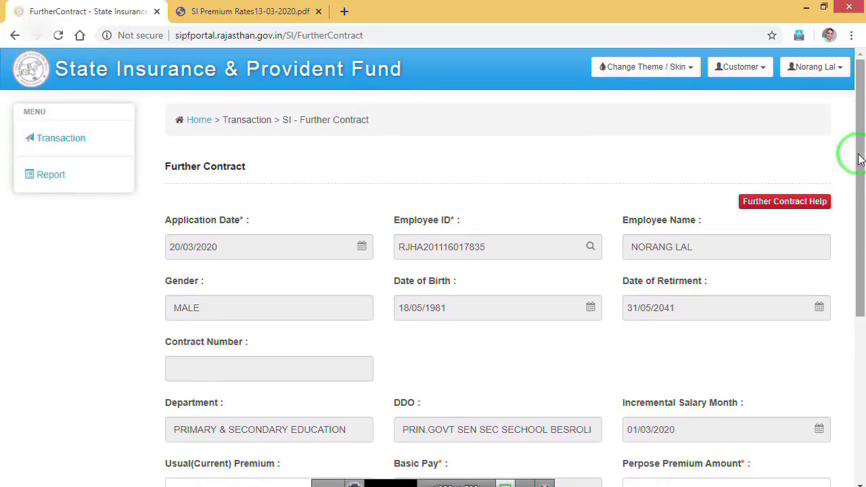
mouse_move(812, 139)
mouse_down()
mouse_move(803, 131)
mouse_move(294, 180)
mouse_move(194, 125)
mouse_up()
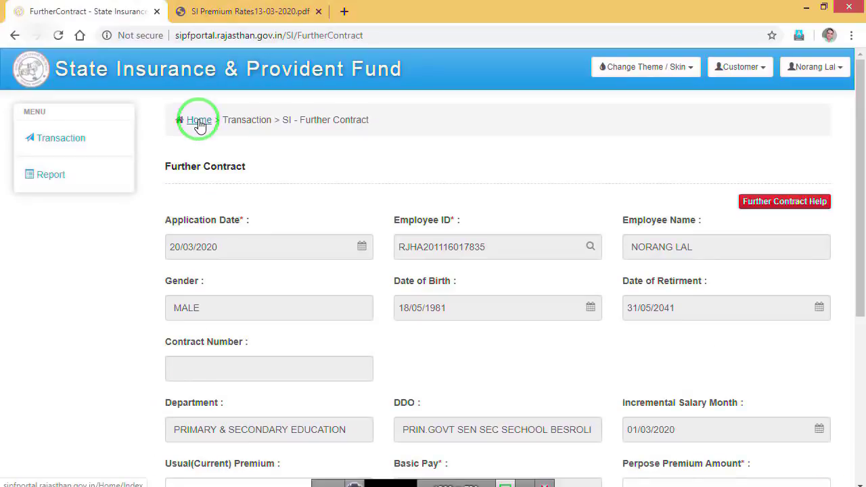
- Return to the home page, browse the My Transactions table, and reload the page
click(198, 122)
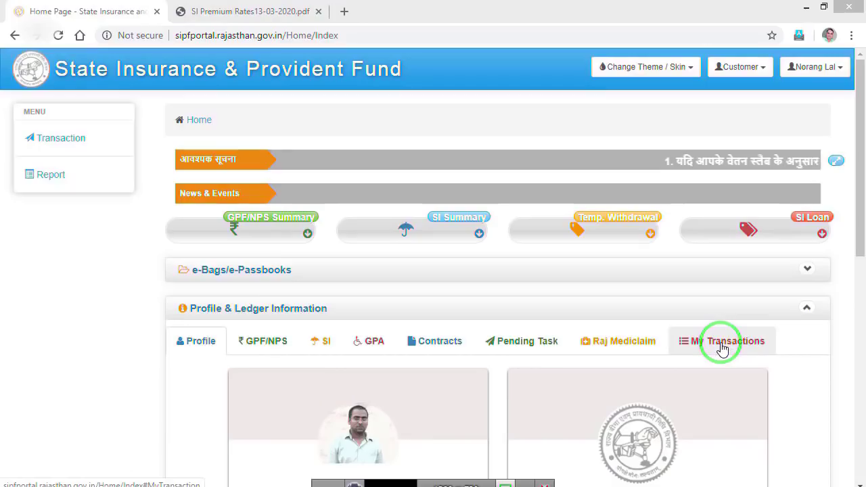
click(722, 347)
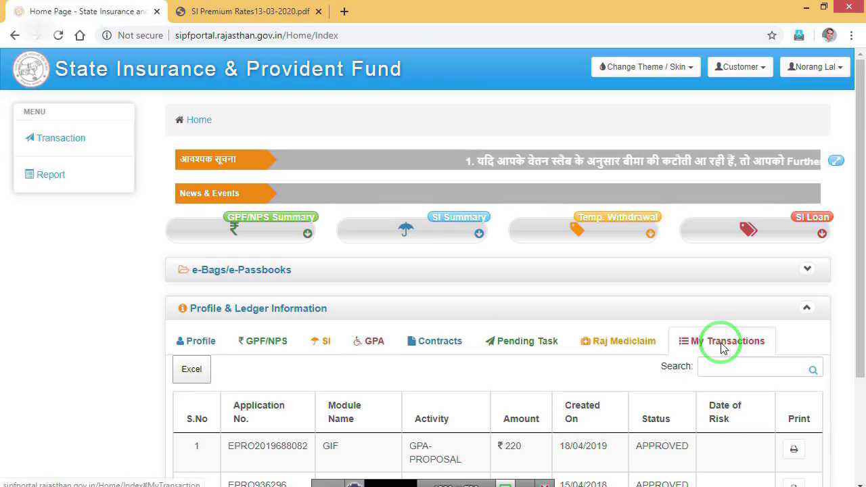
drag(861, 306, 862, 405)
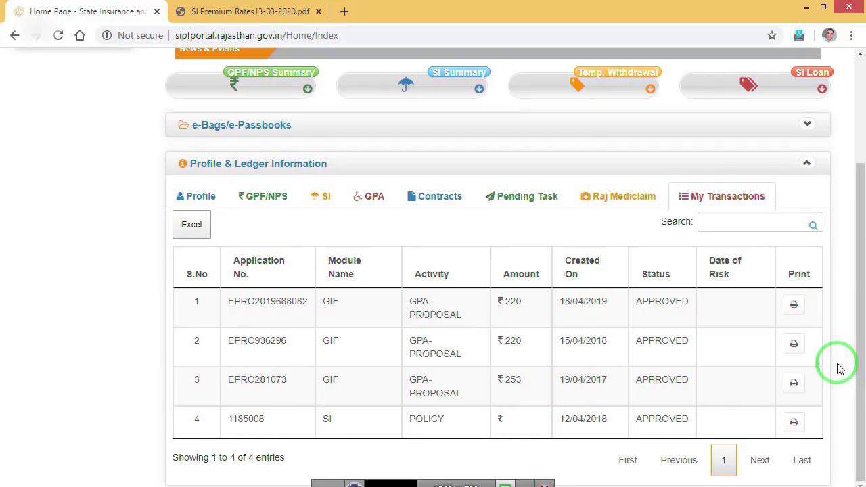
key(F5)
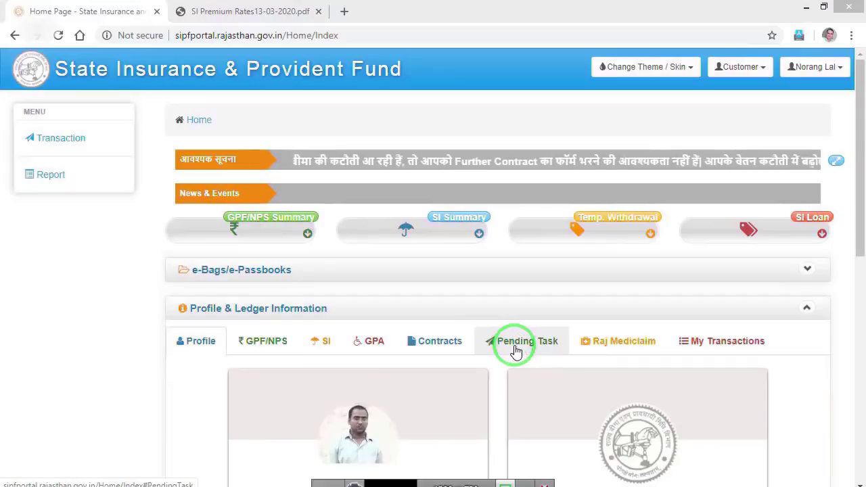
- Reopen the saved Further Contract from pending tasks and bring up its 3-sheet print preview
click(530, 342)
click(524, 343)
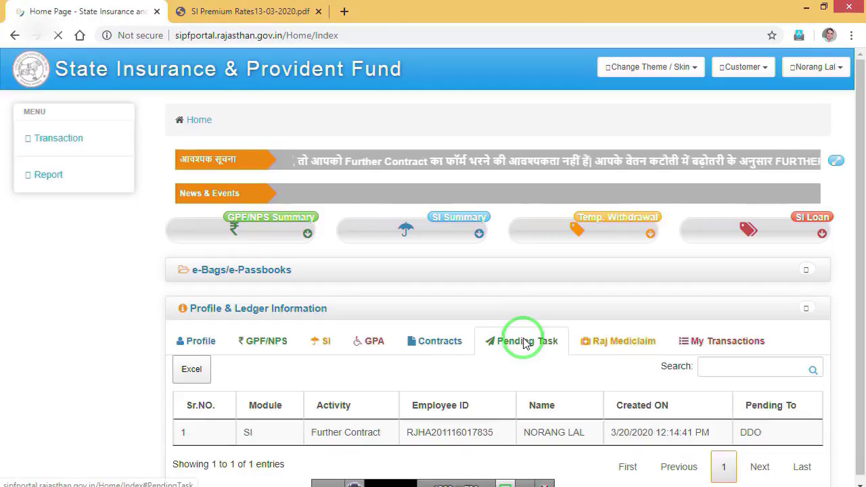
mouse_move(520, 365)
mouse_down()
mouse_move(715, 464)
mouse_move(754, 449)
mouse_move(749, 435)
mouse_move(755, 445)
mouse_up()
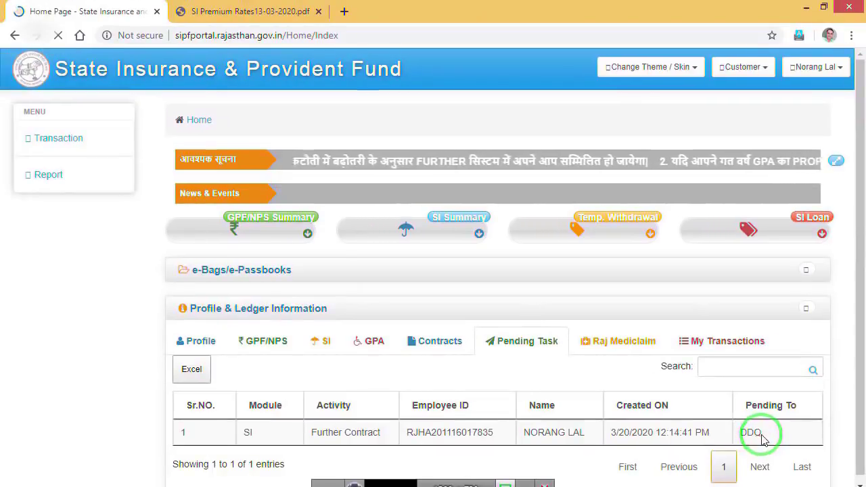
drag(752, 437, 542, 430)
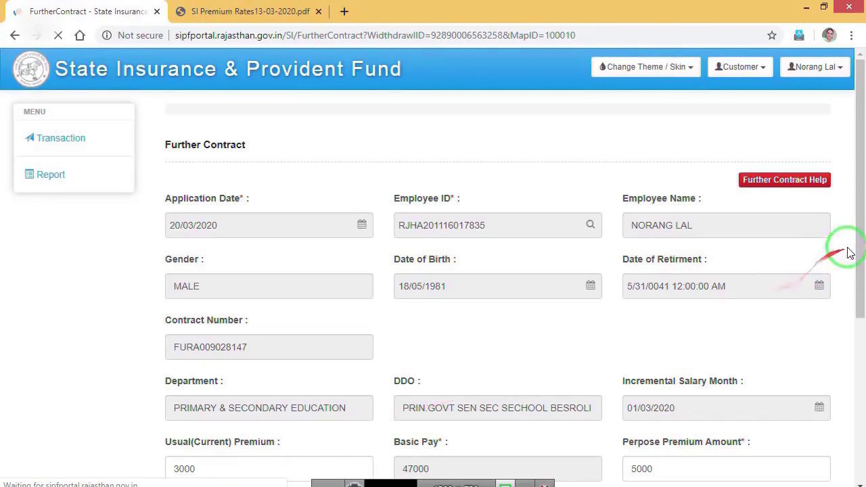
drag(861, 244, 816, 420)
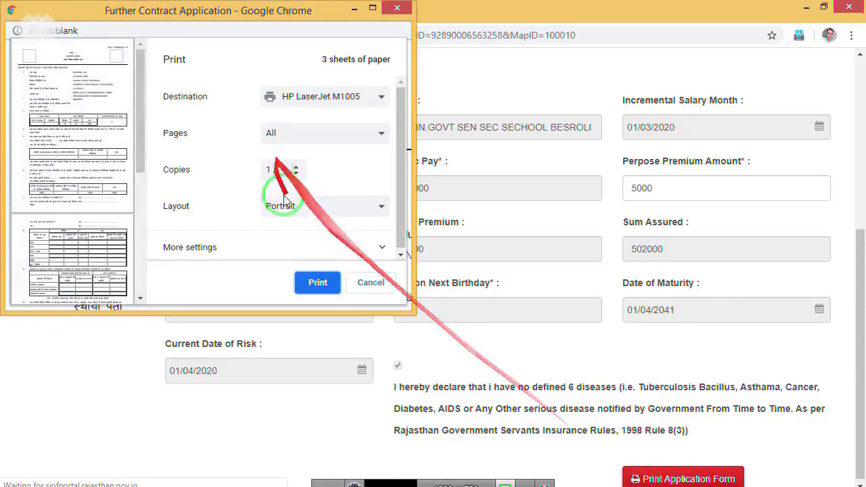
- Cancel the print preview and log out from the user account menu
click(361, 283)
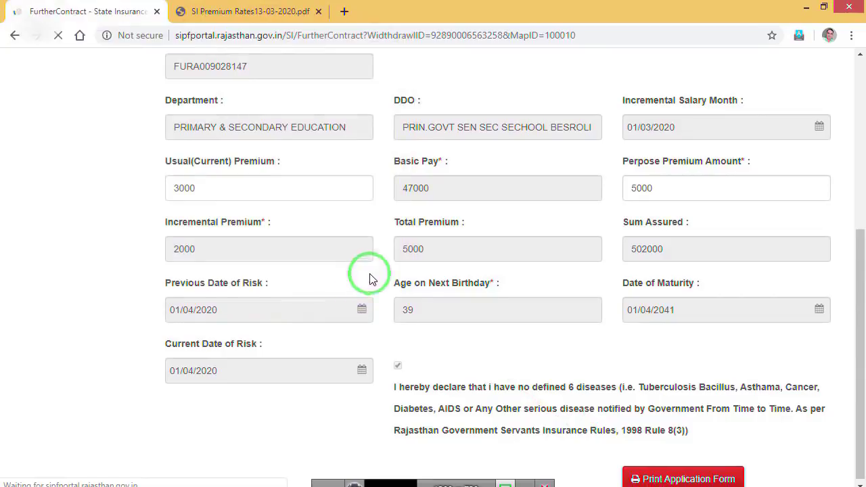
drag(860, 341, 863, 139)
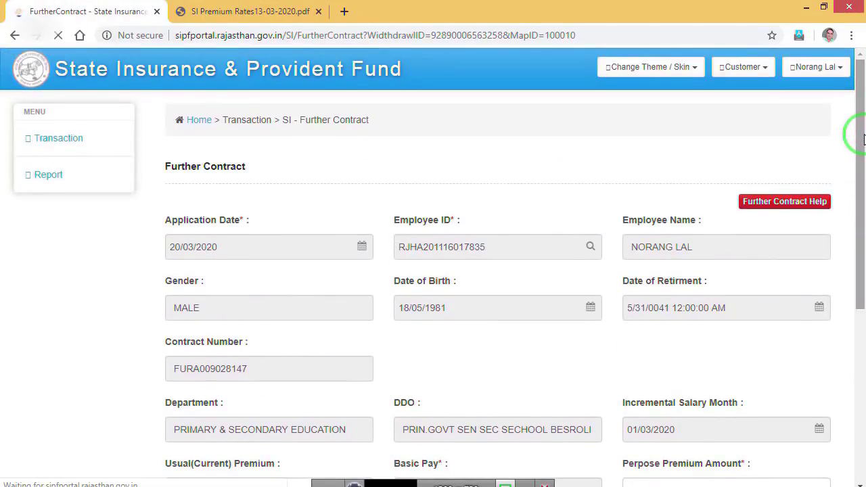
click(817, 66)
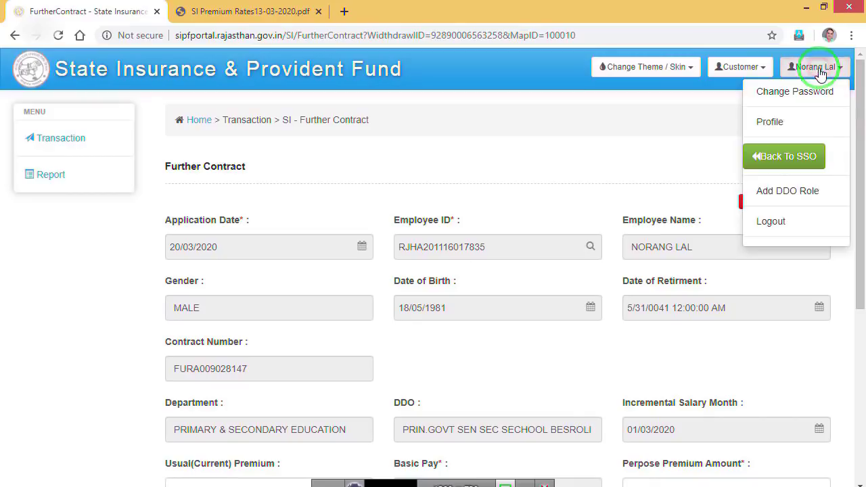
click(774, 221)
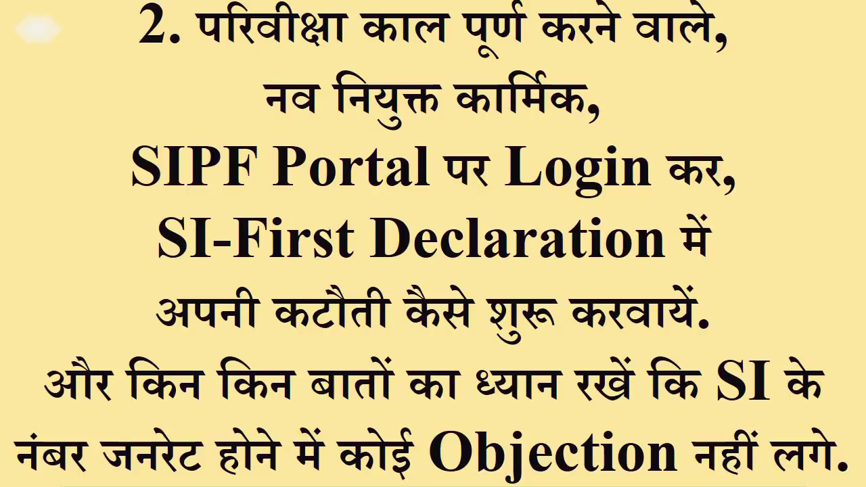
- Log in to SSO with the second employee's ID, password and captcha, then launch SIPF
click(706, 172)
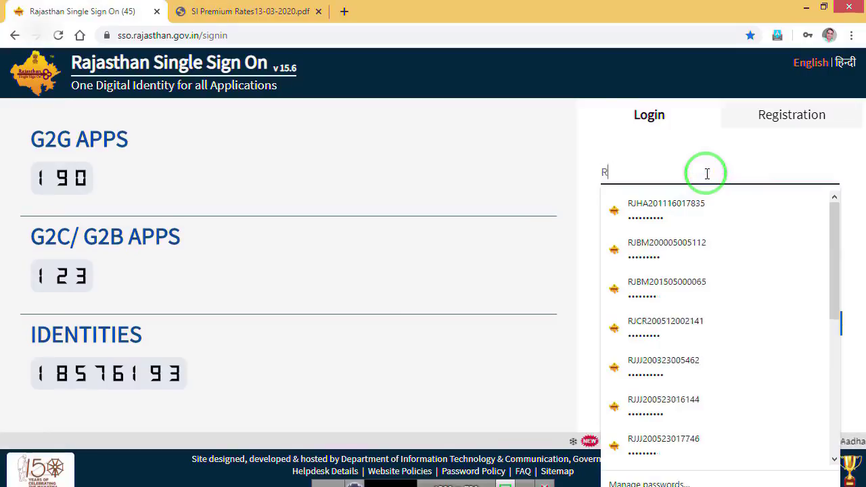
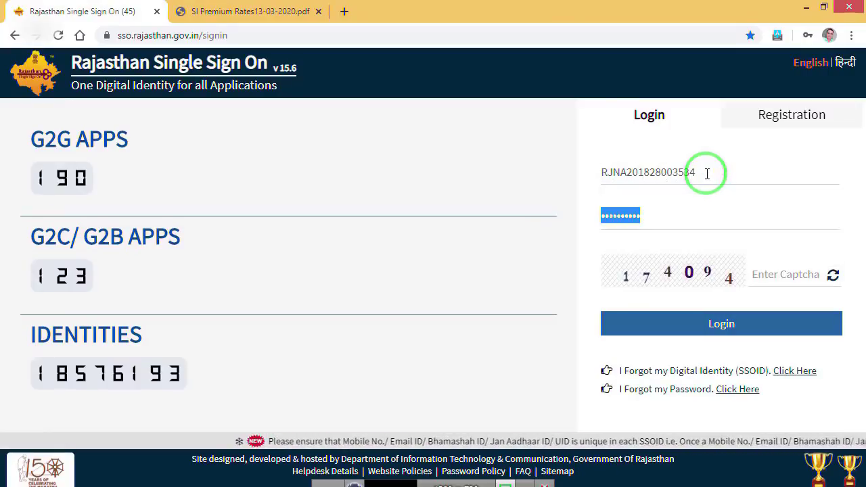
click(673, 224)
key(ctrl+a)
key(BackSpace)
text(•••••••••••••)
click(755, 277)
text(174094)
click(713, 323)
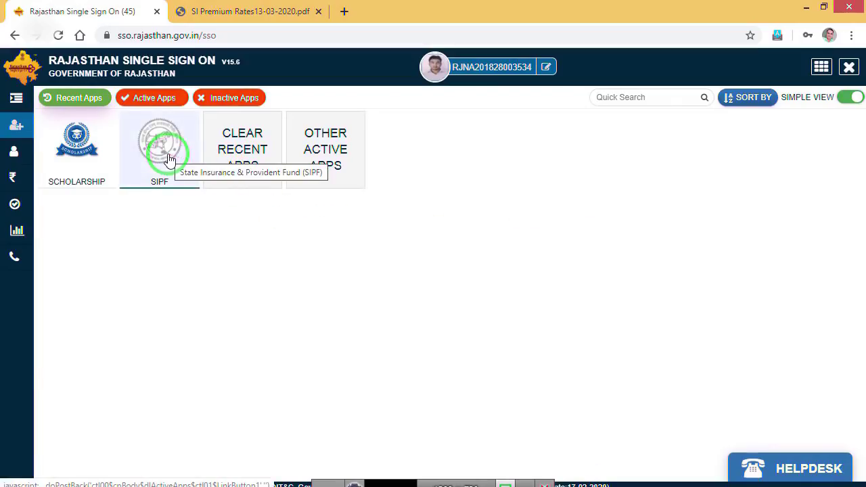
click(169, 159)
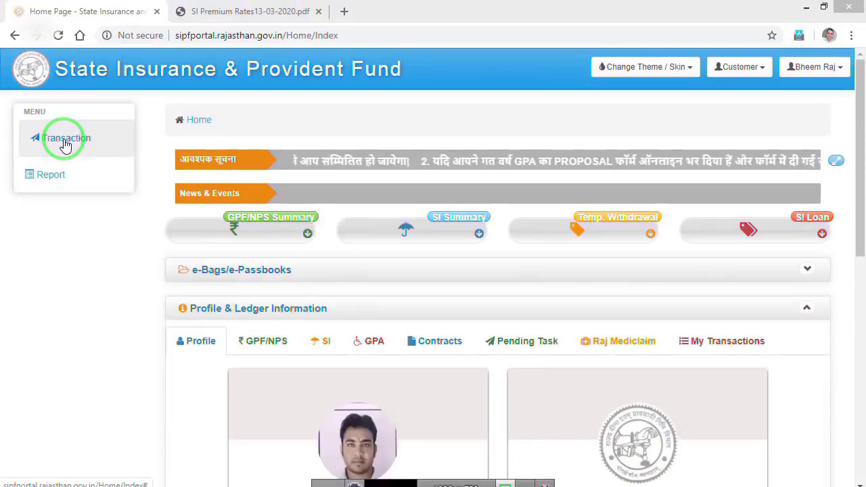
- Open SI-First Declaration under Transaction, showing the second employee's 14600 basic pay
click(112, 150)
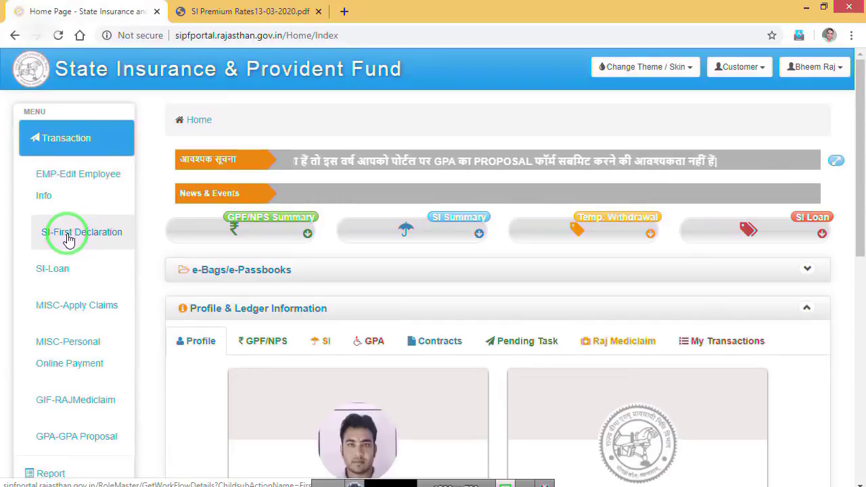
click(67, 235)
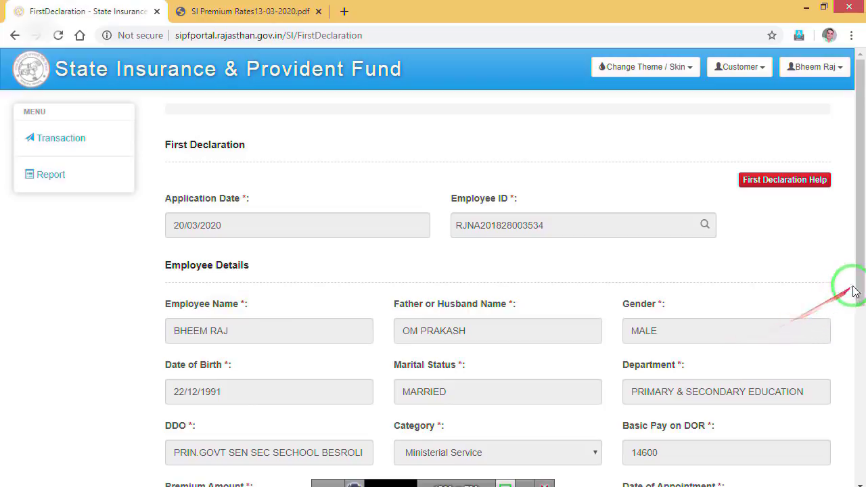
- Keep 800 selected in the Premium Amount dropdown
scroll(860, 291, down, 1)
drag(864, 323, 861, 420)
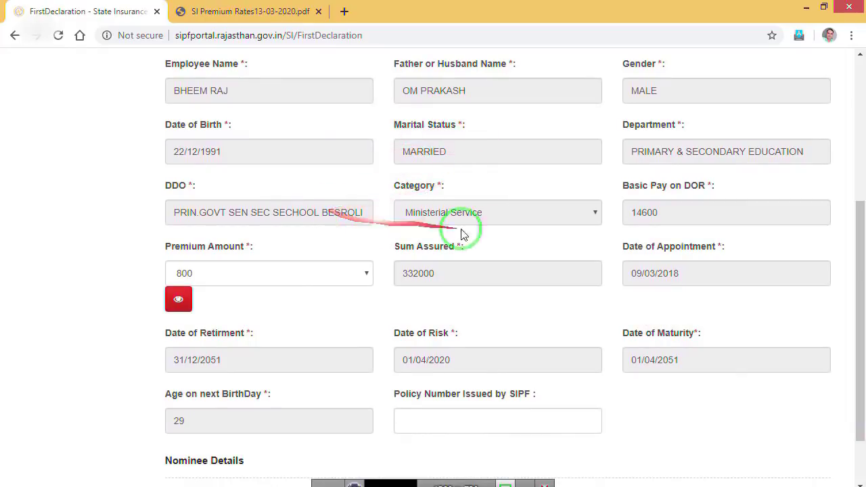
scroll(209, 209, down, 1)
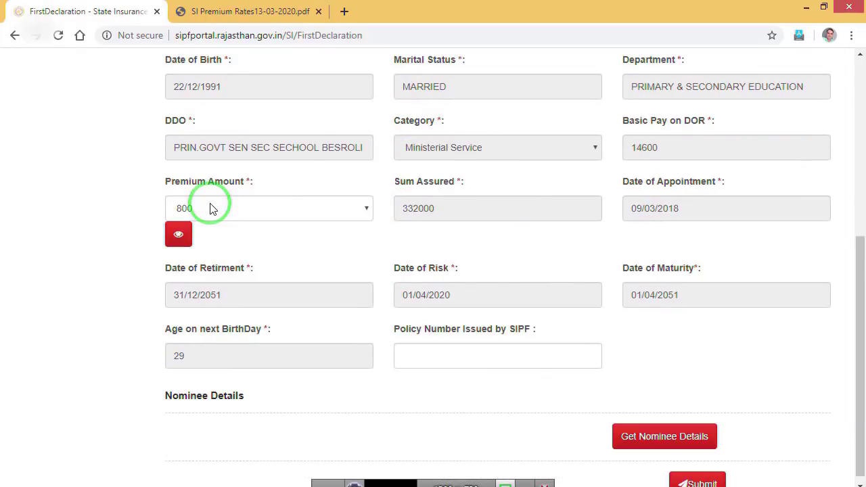
click(210, 208)
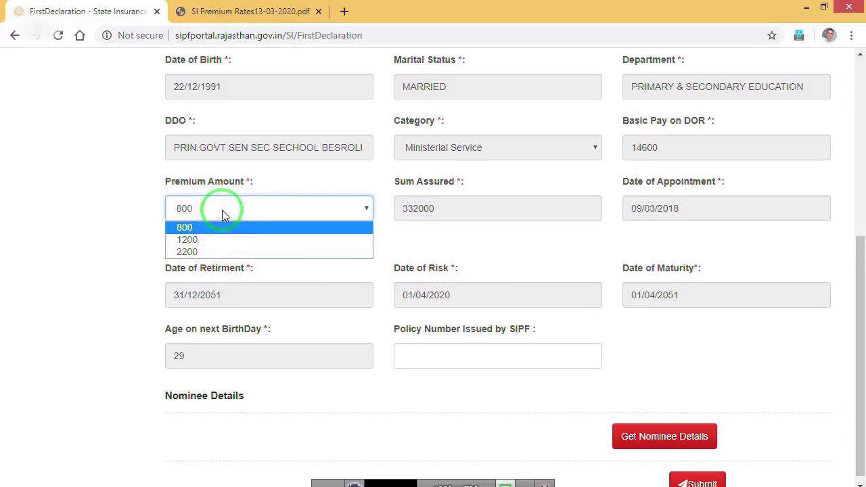
click(222, 209)
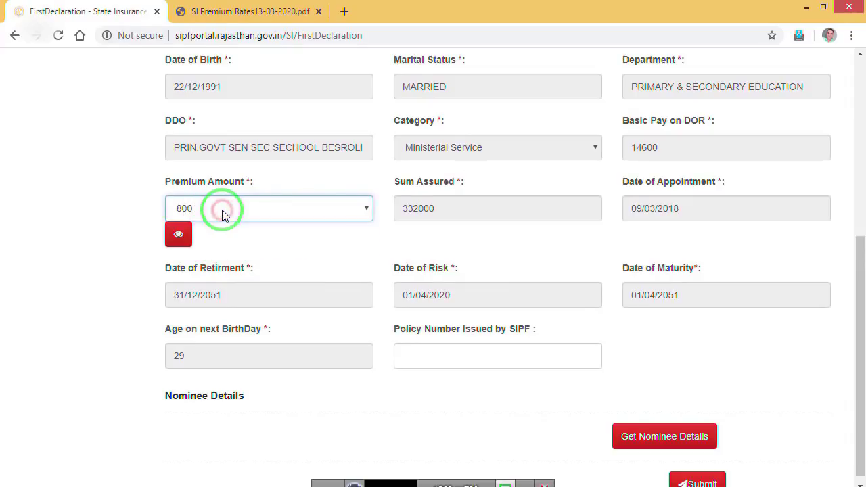
- Review the premium details (sum assured 332000), close the popup and move to Policy Number
click(178, 237)
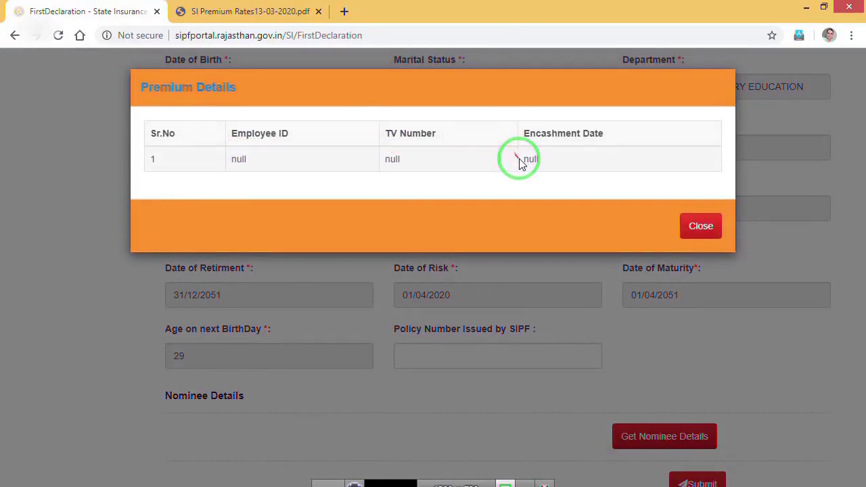
click(700, 230)
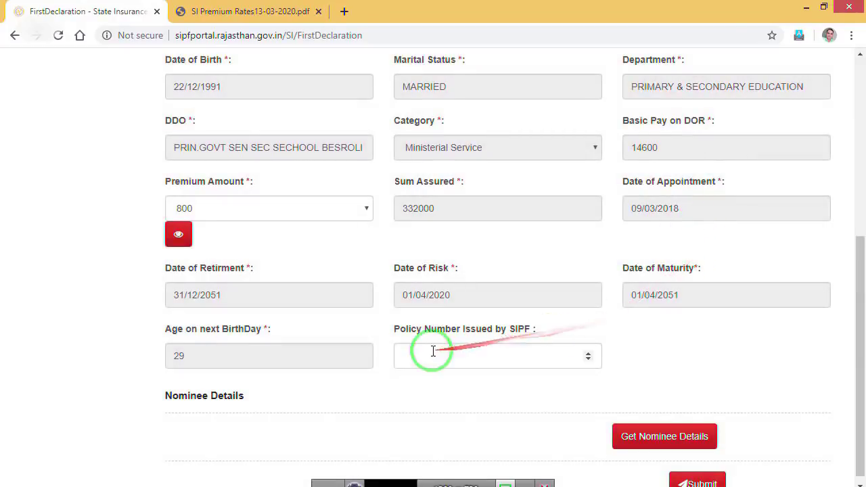
click(464, 356)
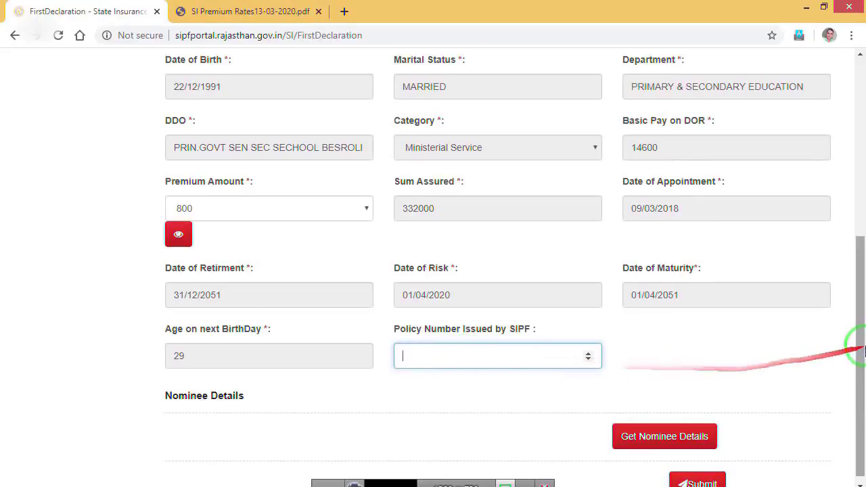
scroll(861, 394, down, 1)
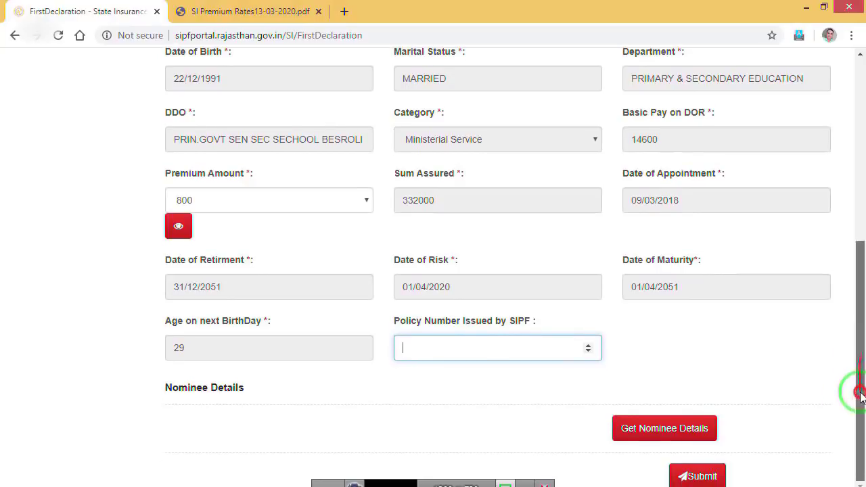
- Load the wife as the nominee and submit the First Declaration details
click(654, 433)
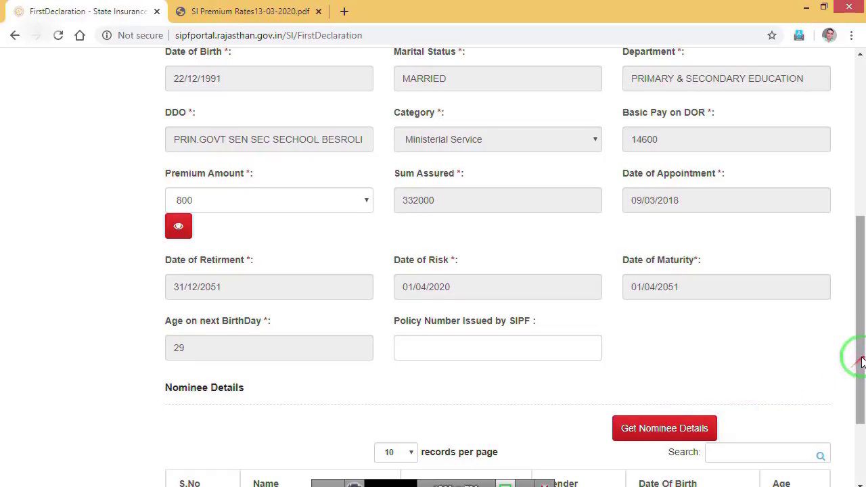
drag(856, 354, 864, 420)
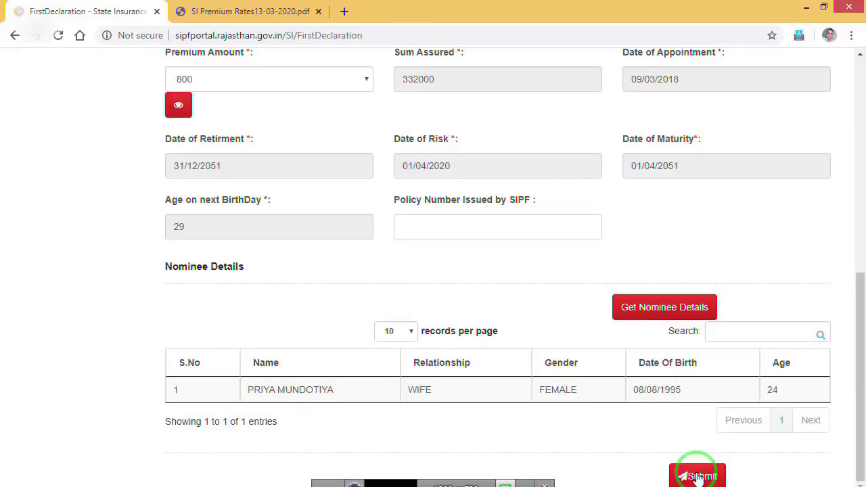
click(698, 477)
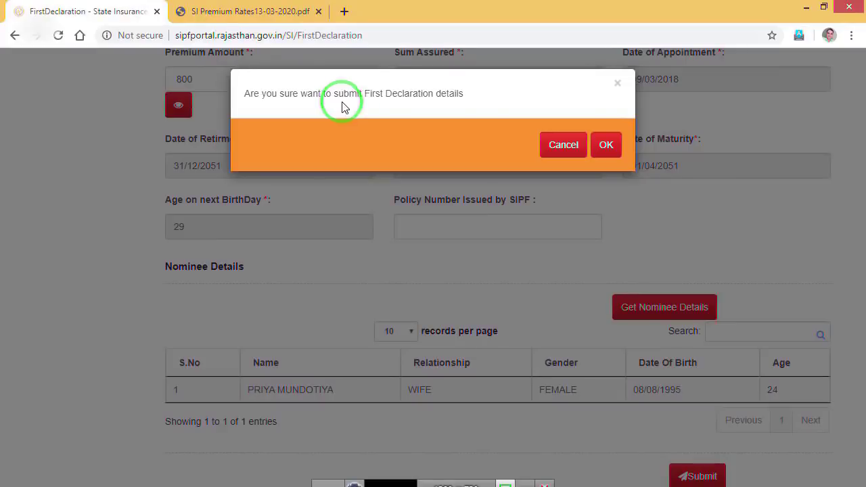
- Confirm the save, acknowledge 'Data Saved Successfully!', and choose 'Submit WithOut eSign' to download the PDF
click(857, 188)
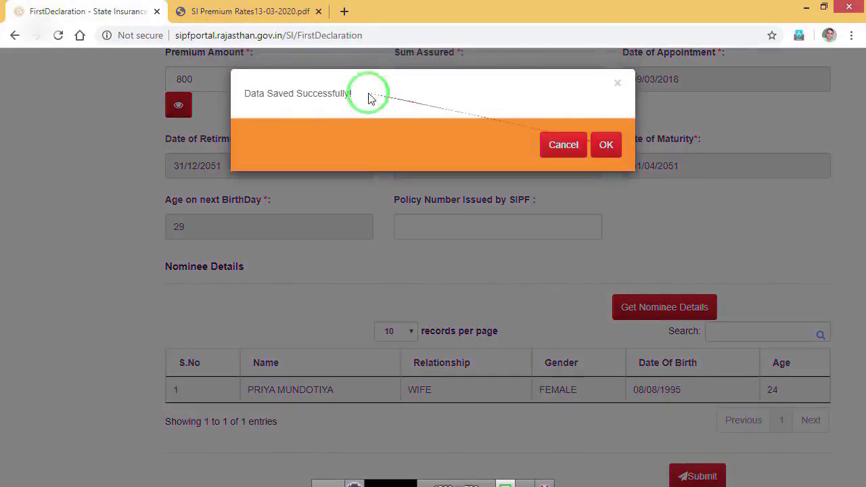
click(285, 108)
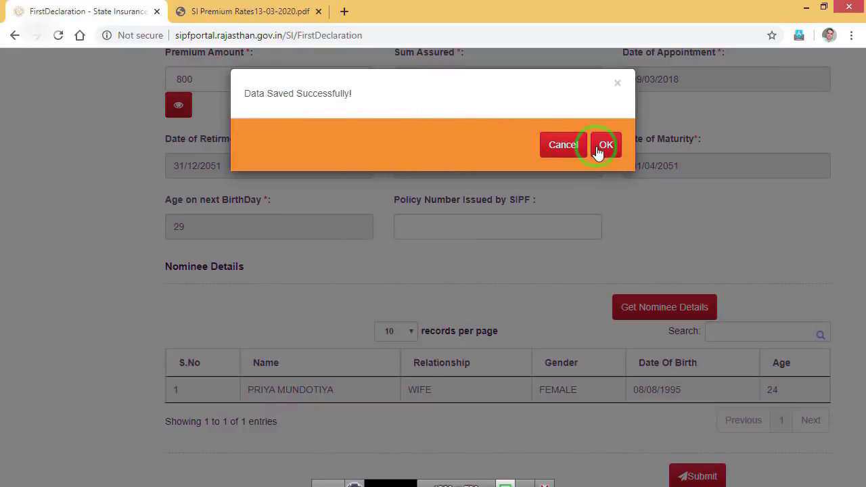
click(604, 146)
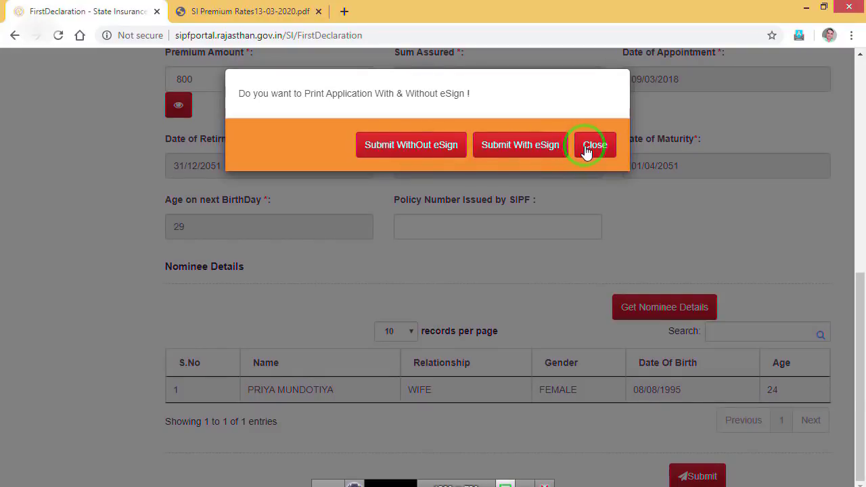
click(408, 145)
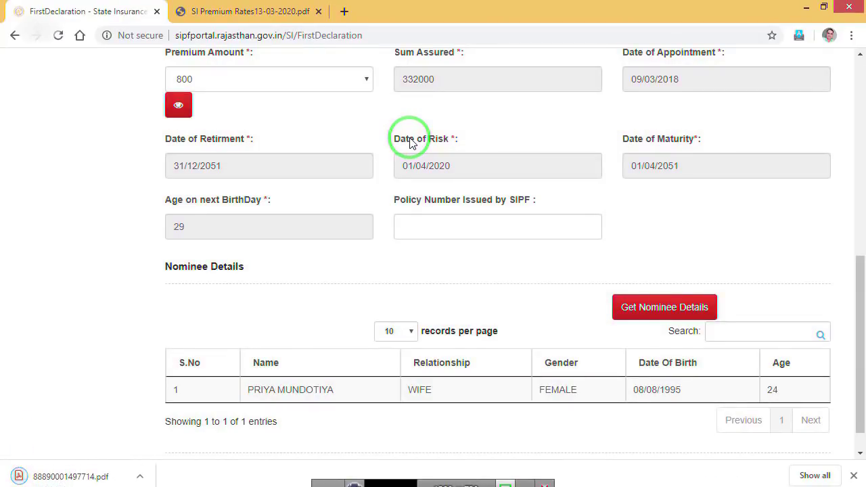
- Print the two-page downloaded application PDF from Chrome's viewer to the HP LaserJet M1005
click(56, 478)
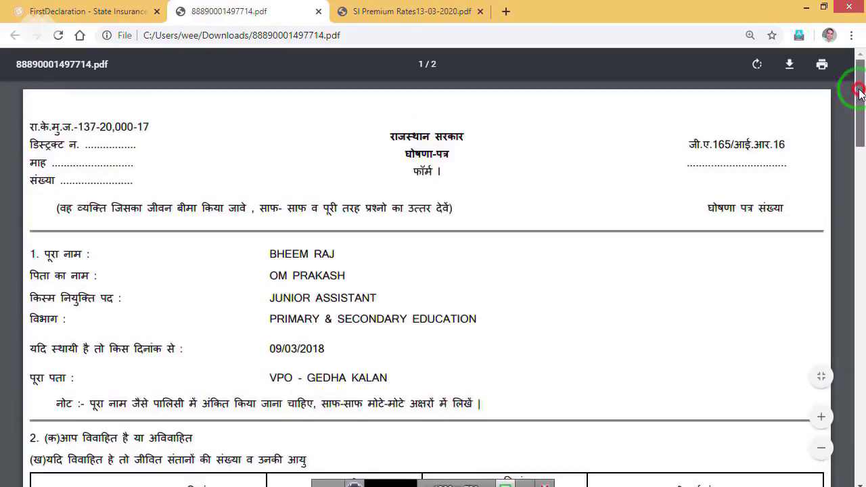
drag(860, 129, 851, 62)
click(822, 65)
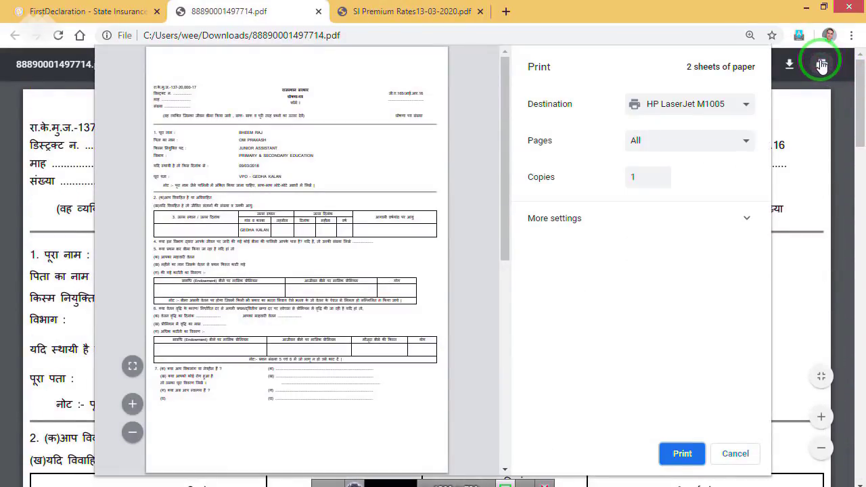
click(684, 454)
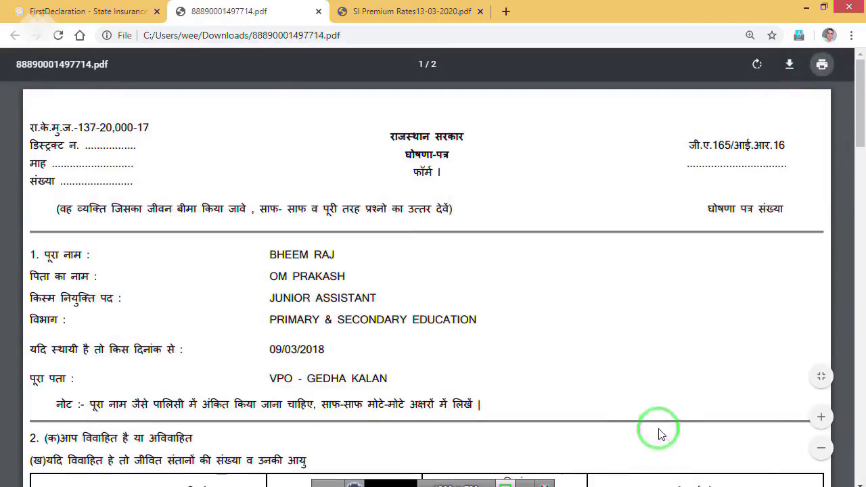
- Go to the portal Home page and open the First Declaration entry under Pending Task
click(75, 11)
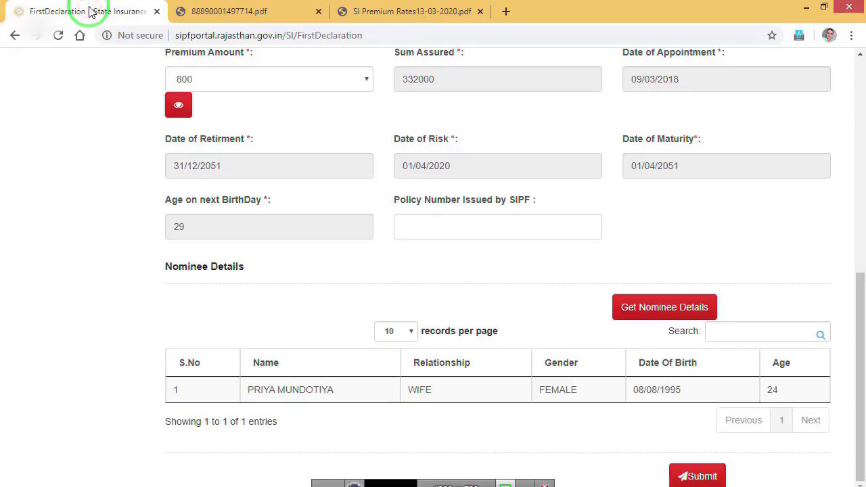
drag(860, 286, 861, 58)
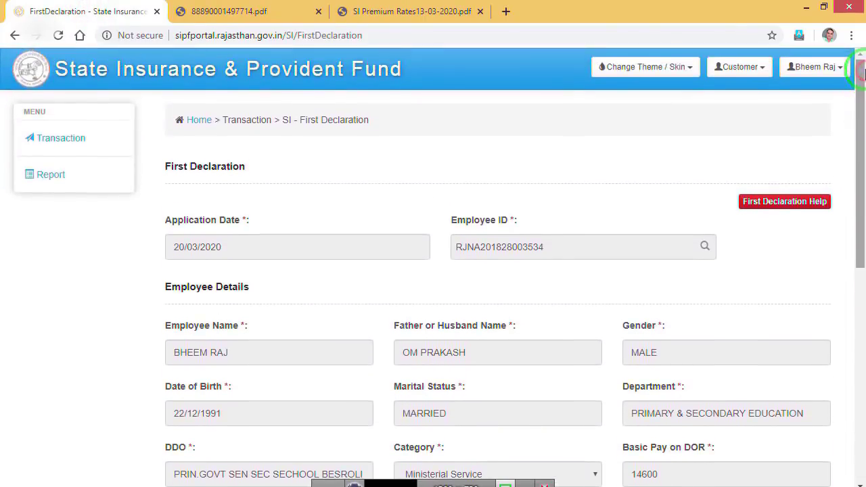
click(196, 122)
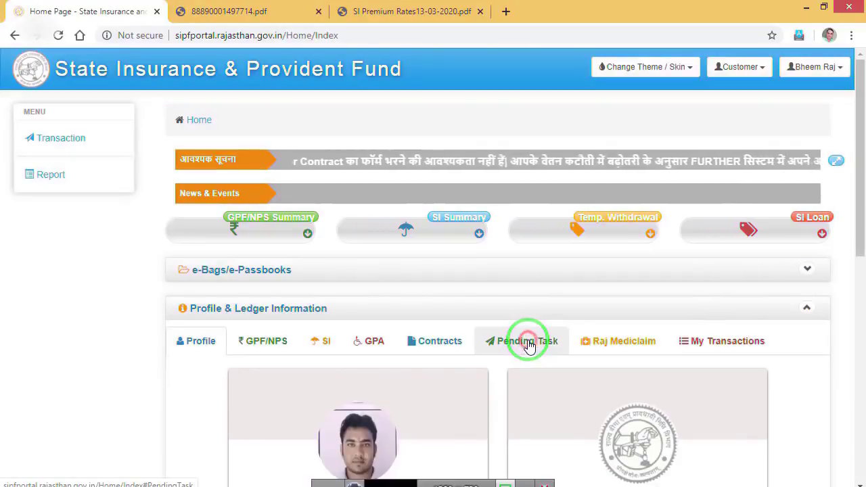
click(530, 346)
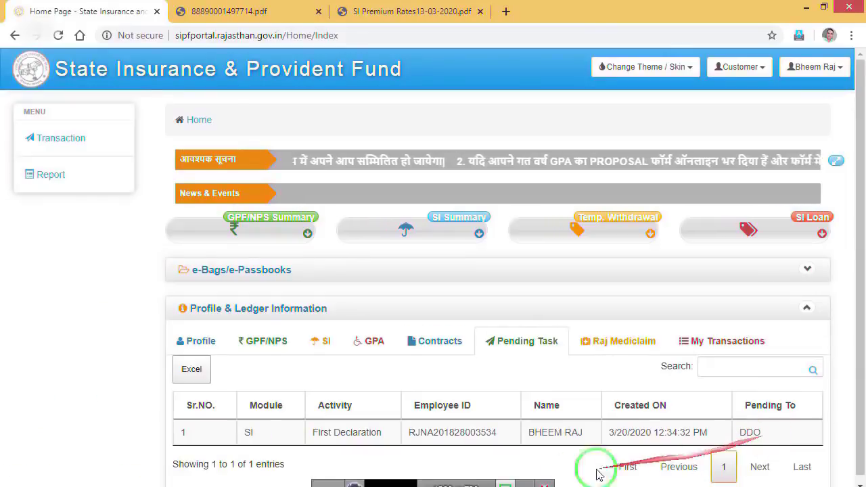
click(357, 434)
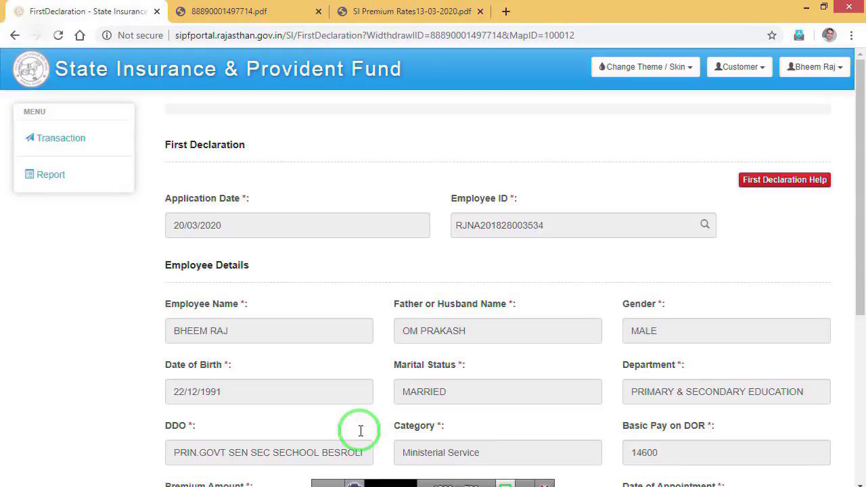
- Open the 'Print Application Form' preview, 3 sheets for the HP LaserJet M1005
drag(859, 247, 864, 430)
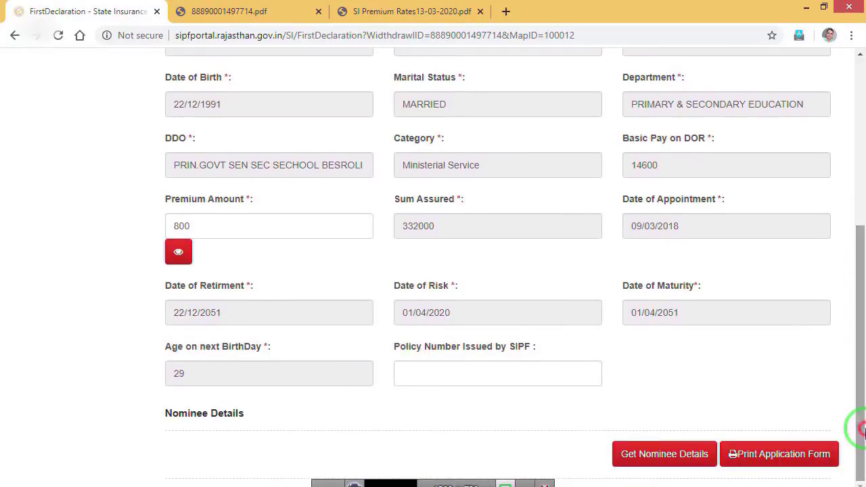
click(781, 454)
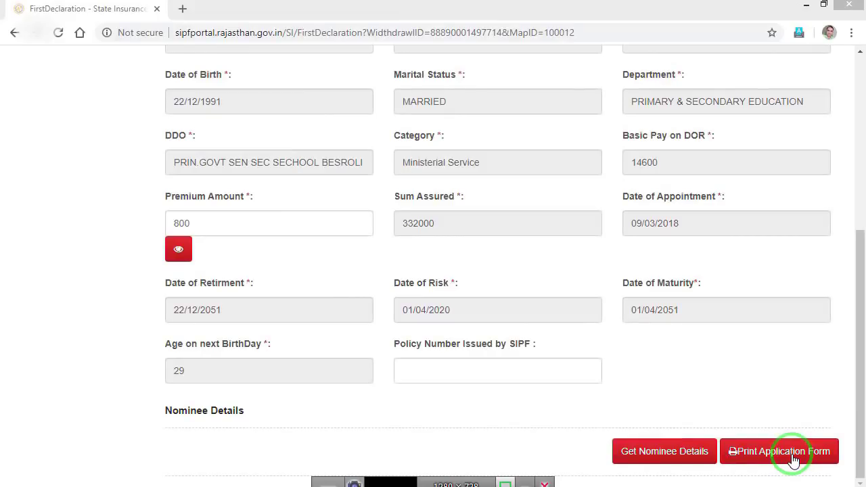
click(794, 460)
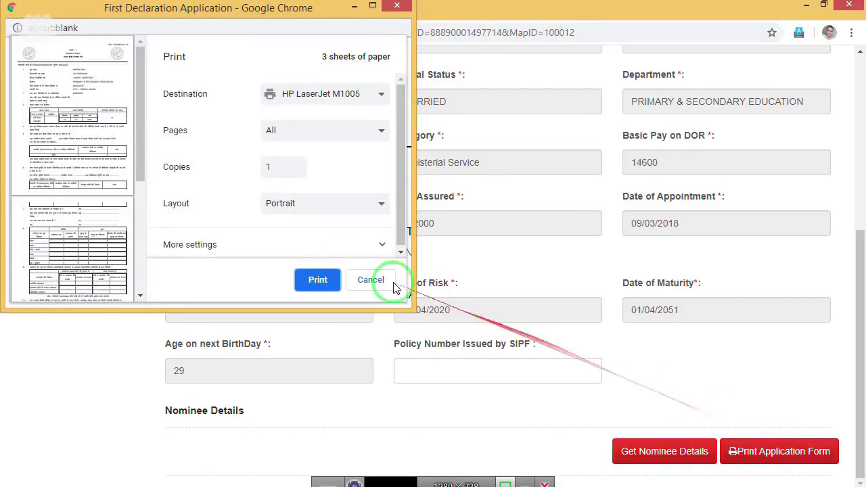
- Maximize the preview, check the 800 premium and nominee across three pages, and print
click(372, 6)
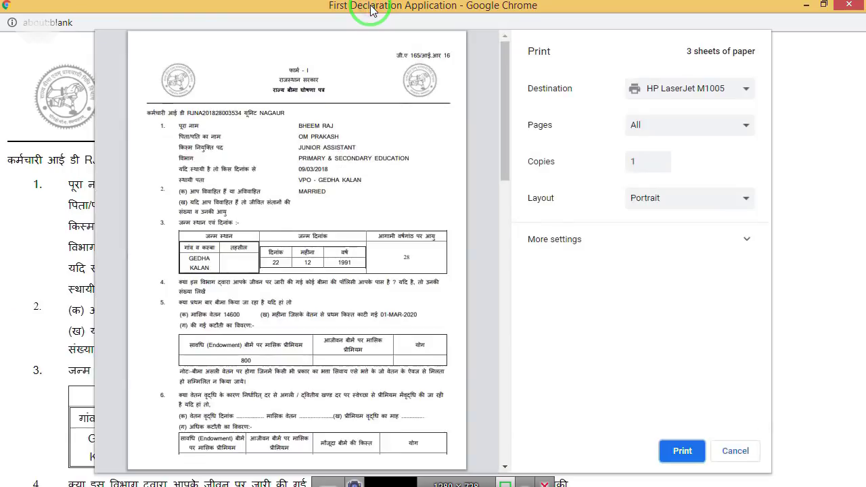
drag(506, 158, 493, 318)
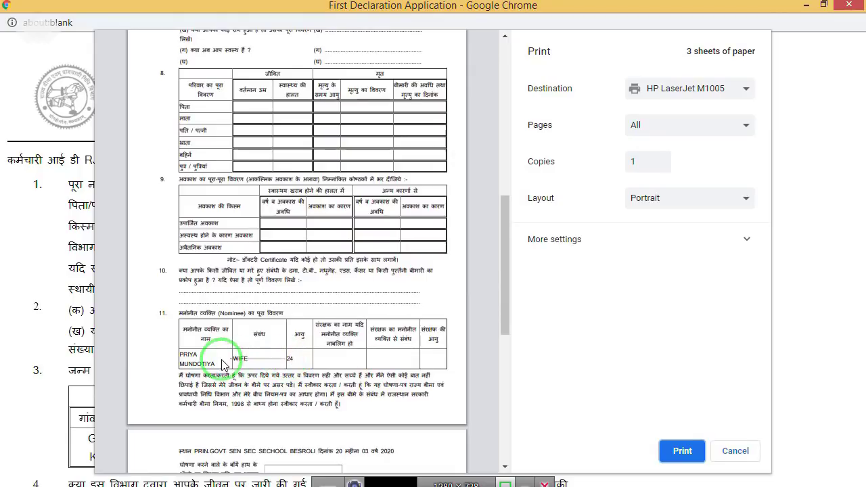
mouse_move(244, 342)
mouse_down()
mouse_move(268, 220)
mouse_move(455, 327)
mouse_up()
drag(507, 241, 512, 140)
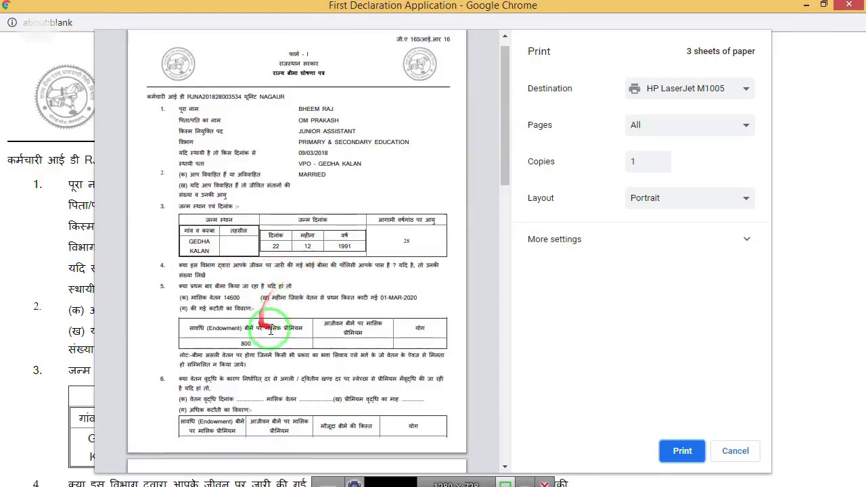
drag(506, 170, 509, 404)
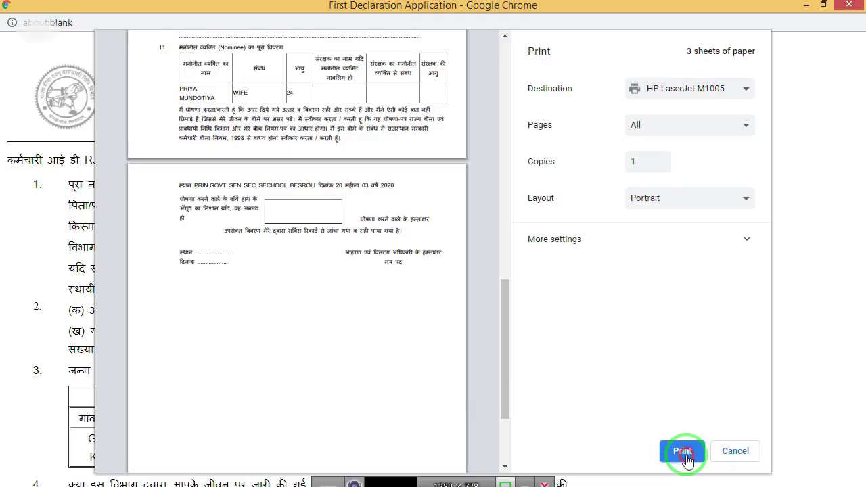
click(684, 452)
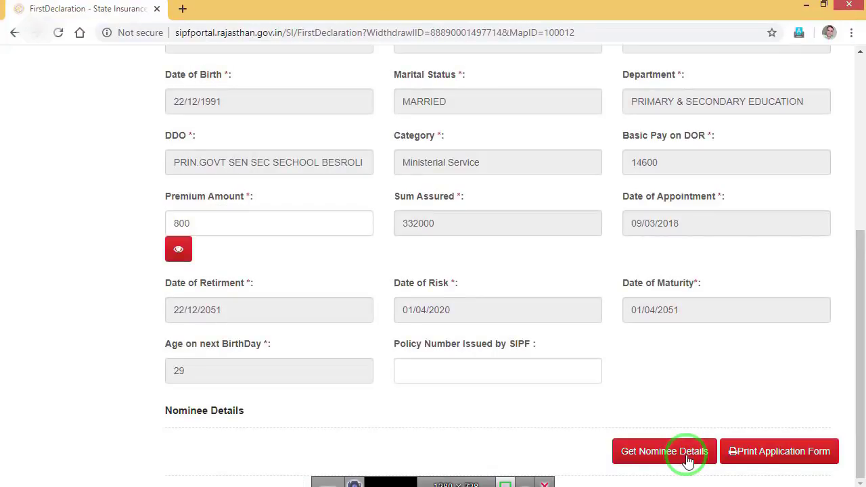
- Log out using the user name menu at the top right
drag(863, 403, 857, 131)
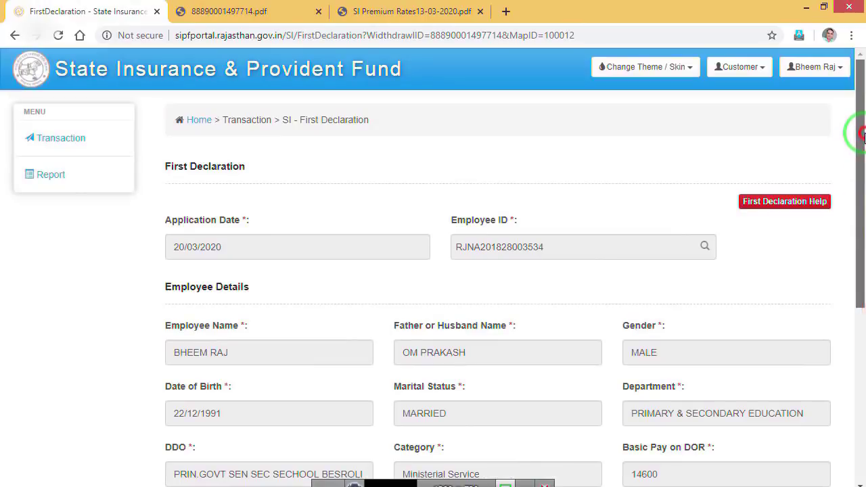
click(811, 68)
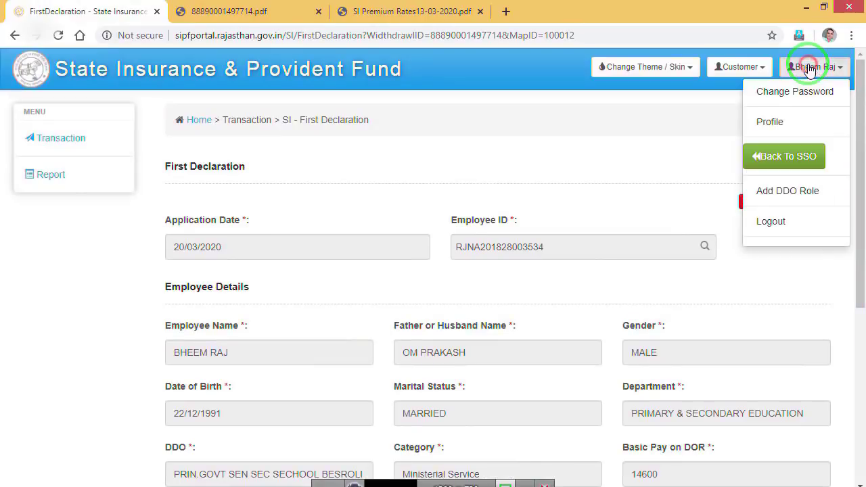
click(770, 222)
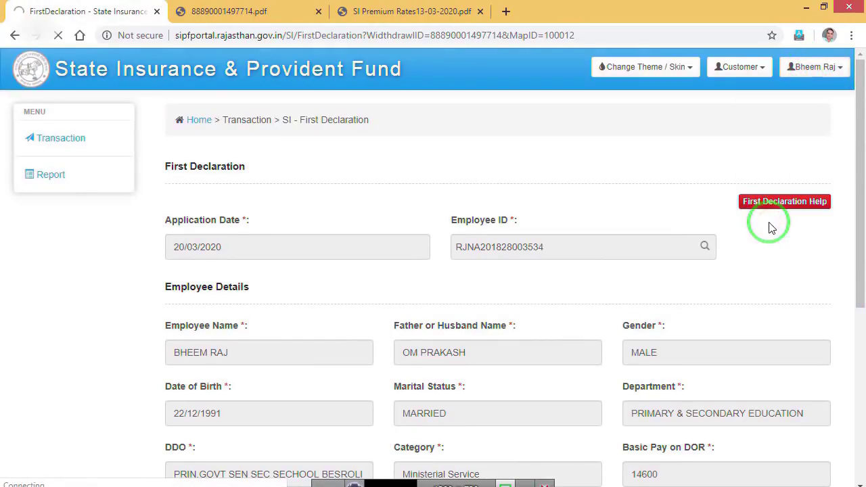
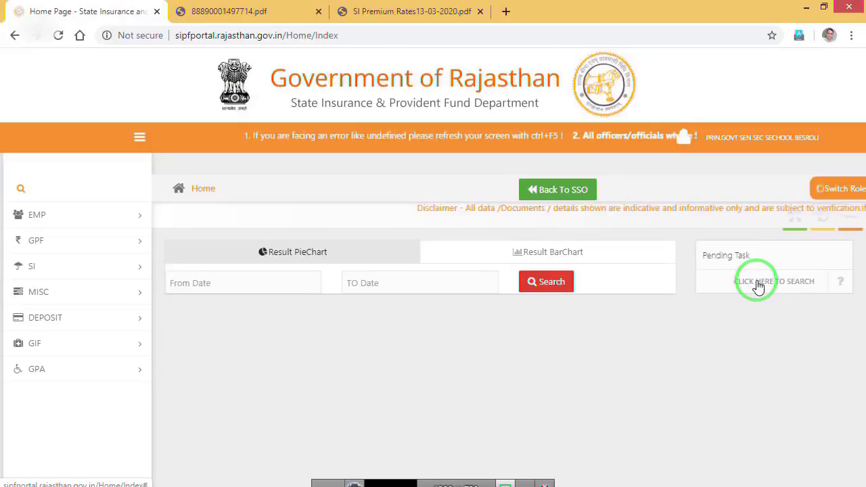
- Forward the first of the two pending Further Contract applications and acknowledge 'Transaction Forwarded!'
click(767, 286)
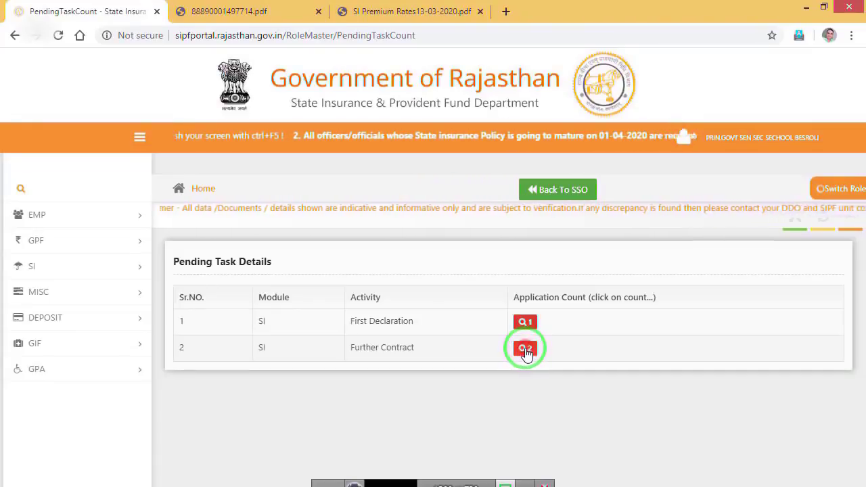
click(526, 349)
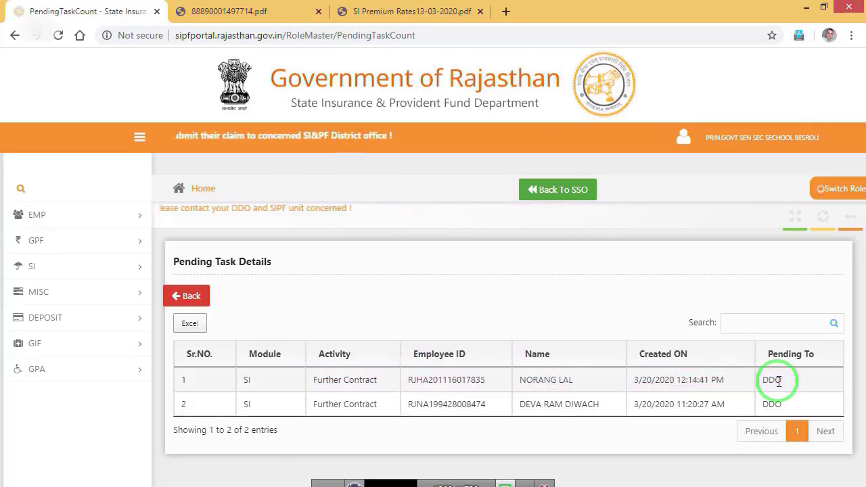
click(355, 381)
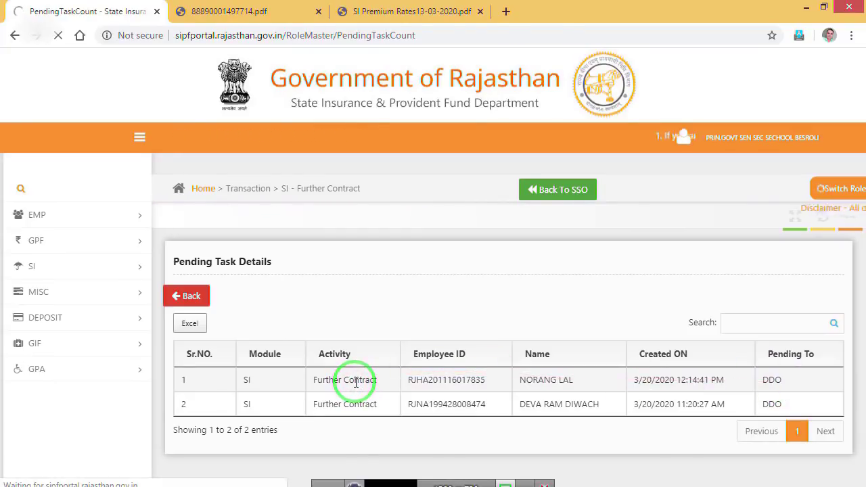
drag(859, 290, 855, 429)
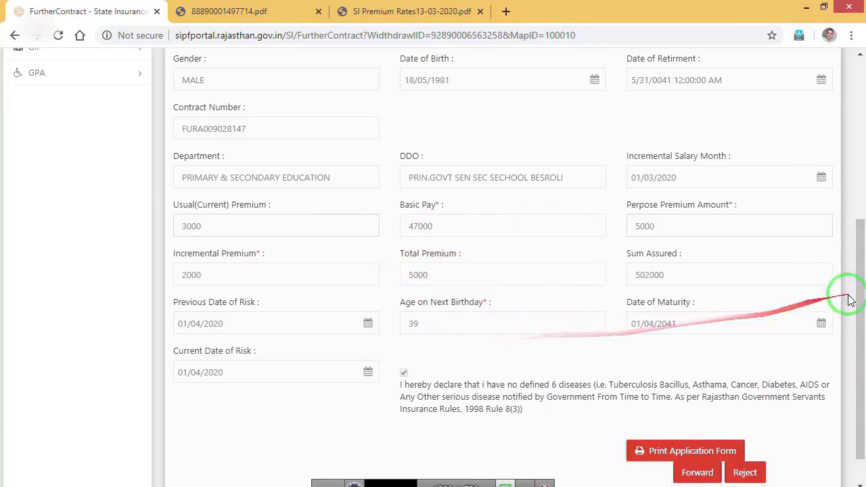
scroll(857, 305, down, 2)
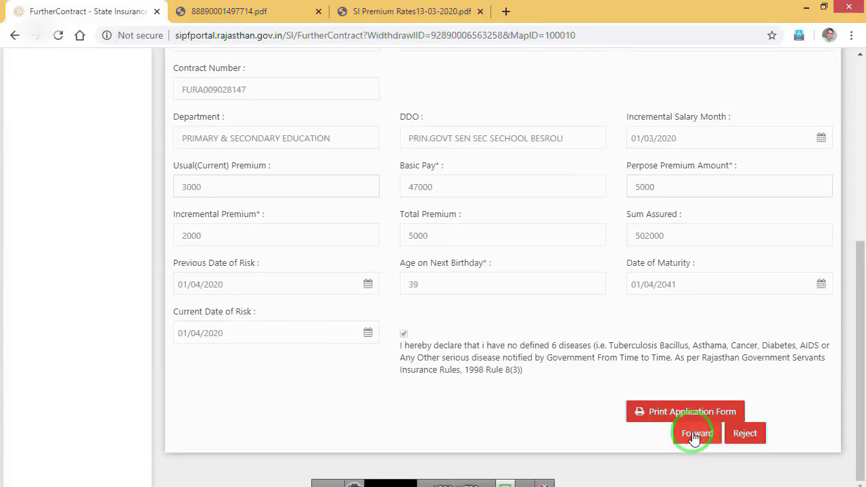
click(692, 433)
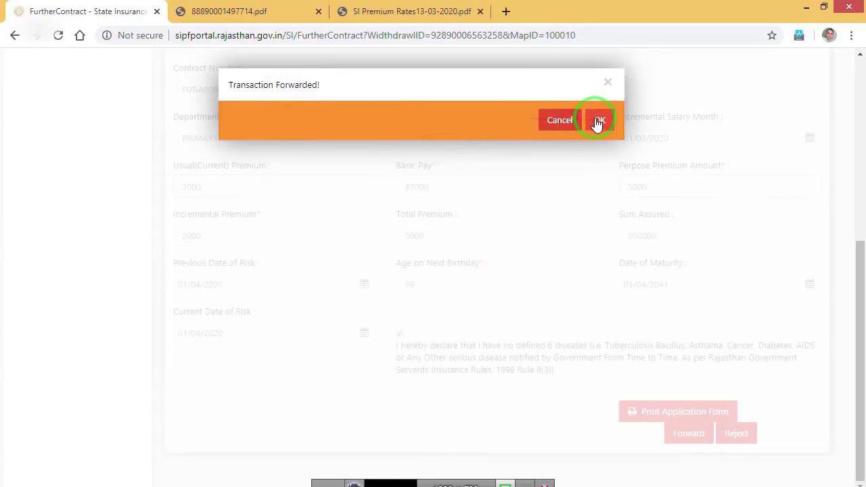
click(597, 121)
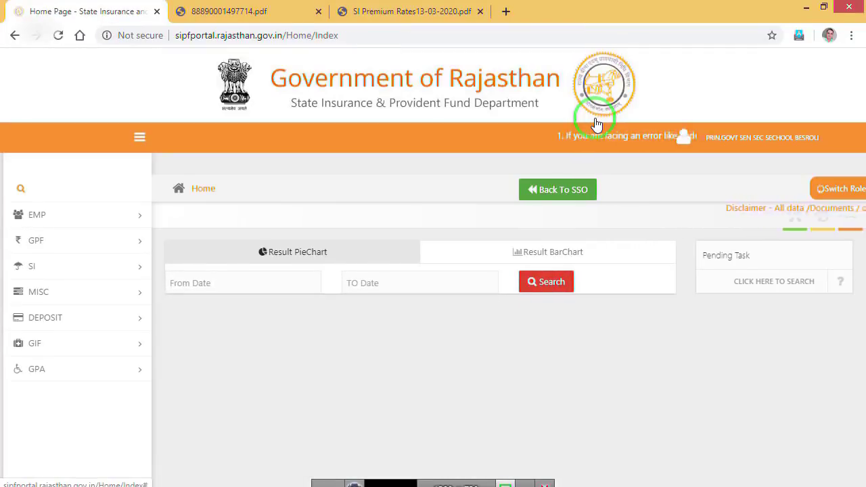
- Forward the single pending First Declaration application and acknowledge the forwarding confirmation
click(783, 287)
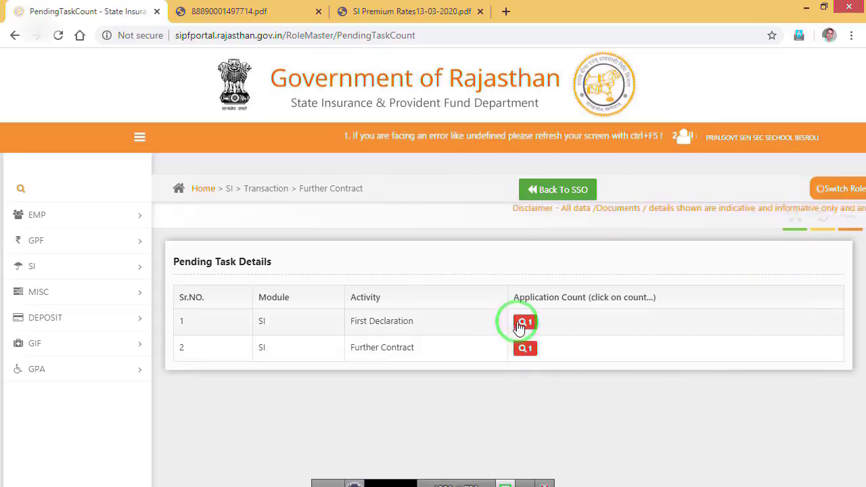
click(525, 323)
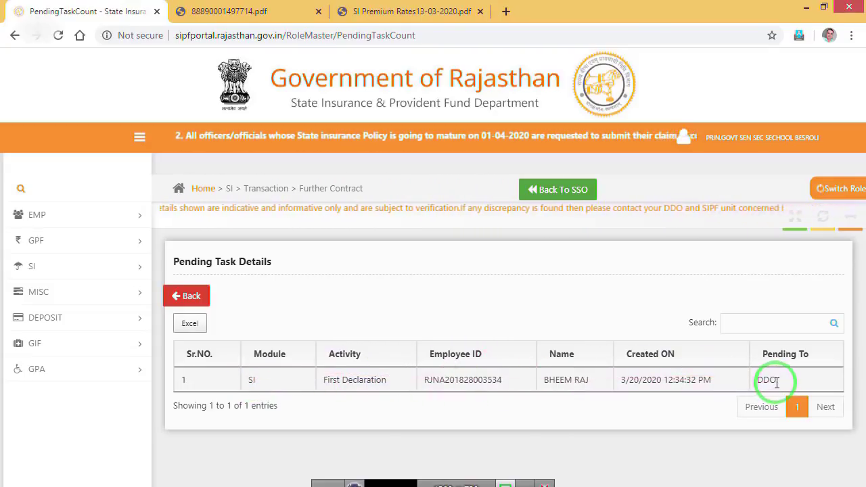
click(360, 381)
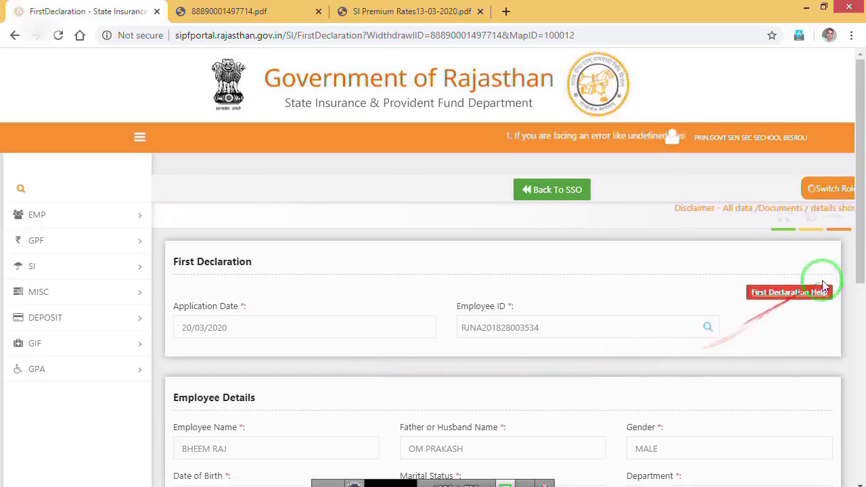
drag(863, 264, 853, 402)
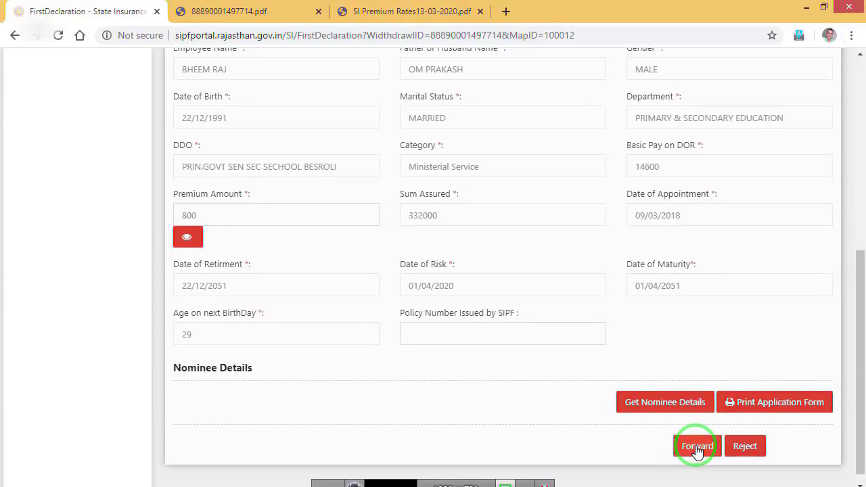
click(697, 448)
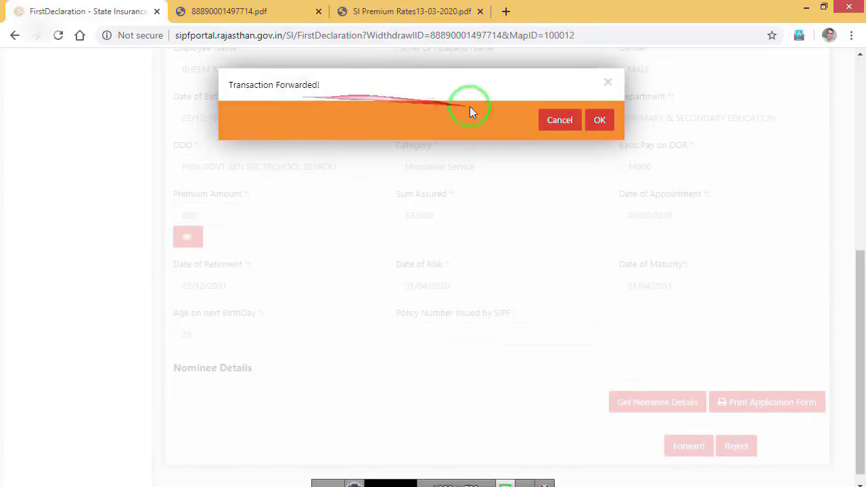
click(595, 122)
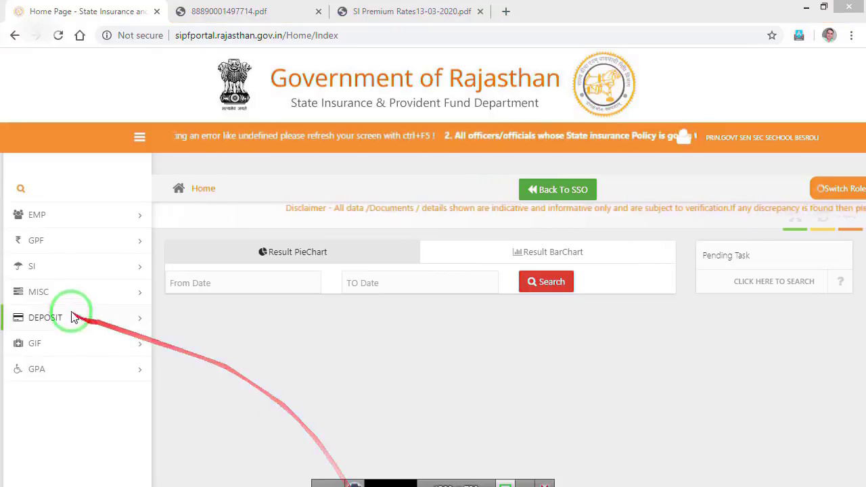
- Open the SI declaration print report and fetch FIRST applications for risk year 2020
click(138, 271)
click(138, 291)
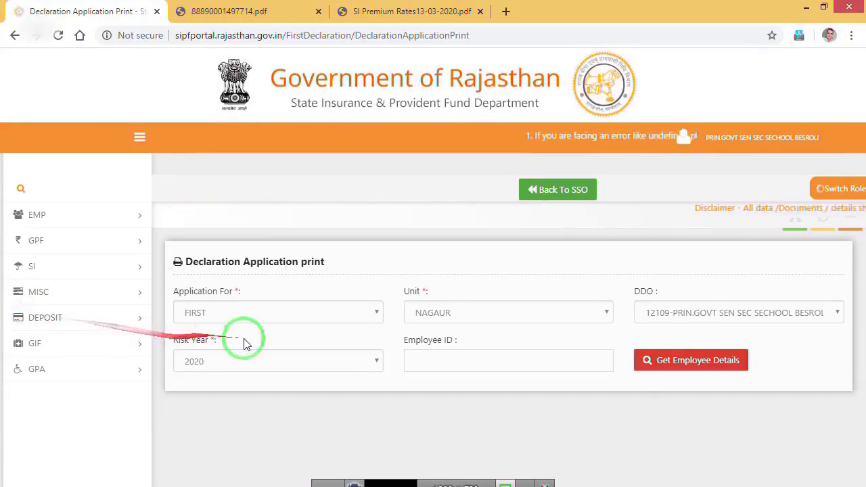
click(352, 315)
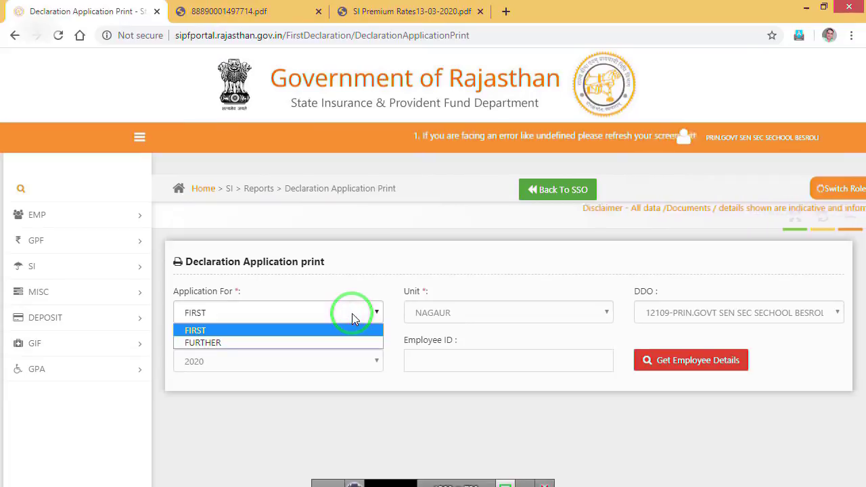
click(352, 315)
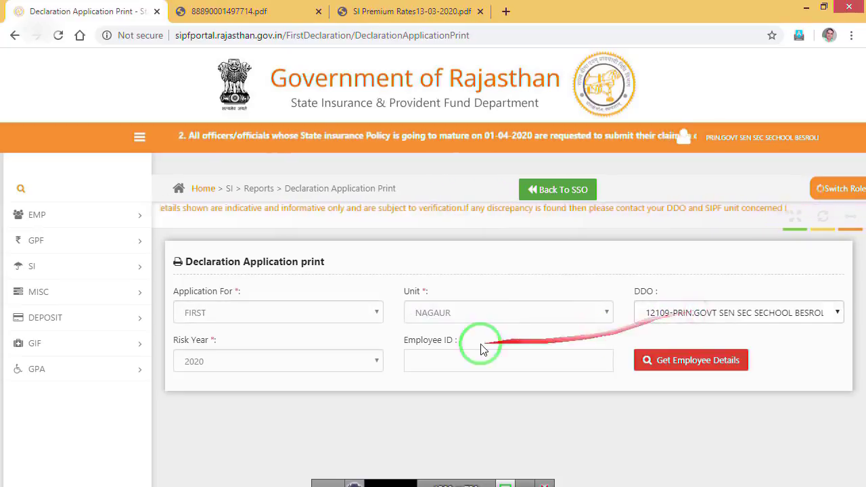
click(341, 361)
click(342, 364)
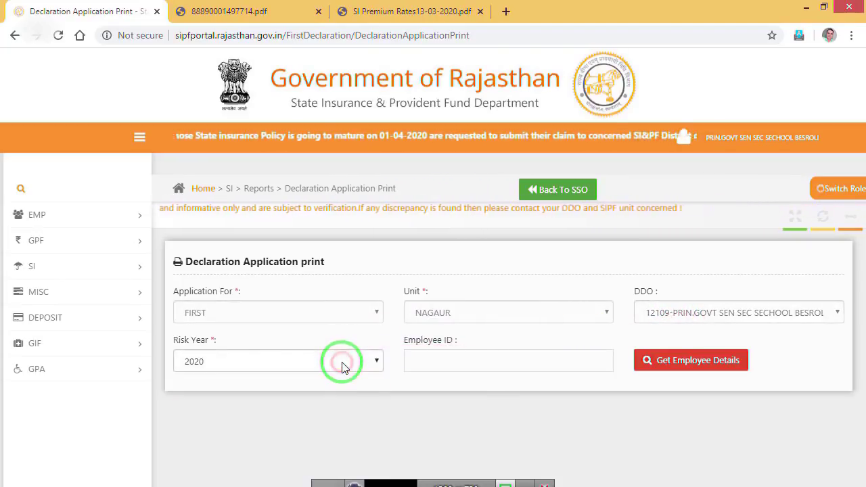
click(448, 361)
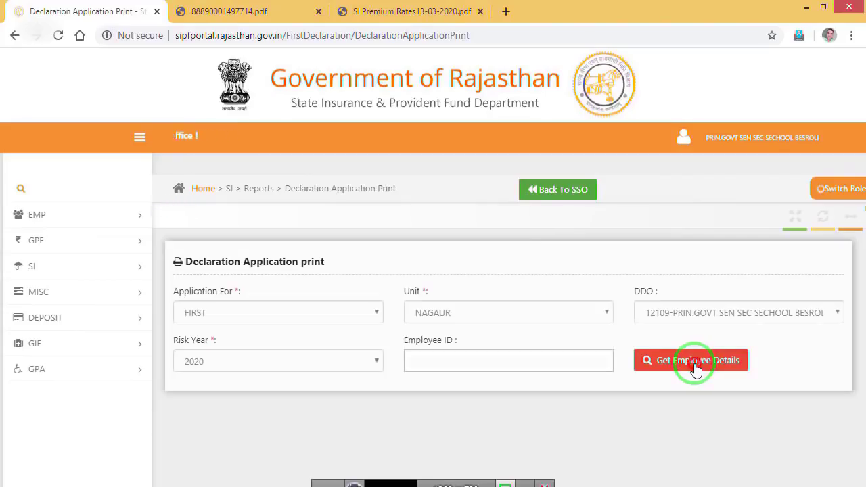
click(696, 365)
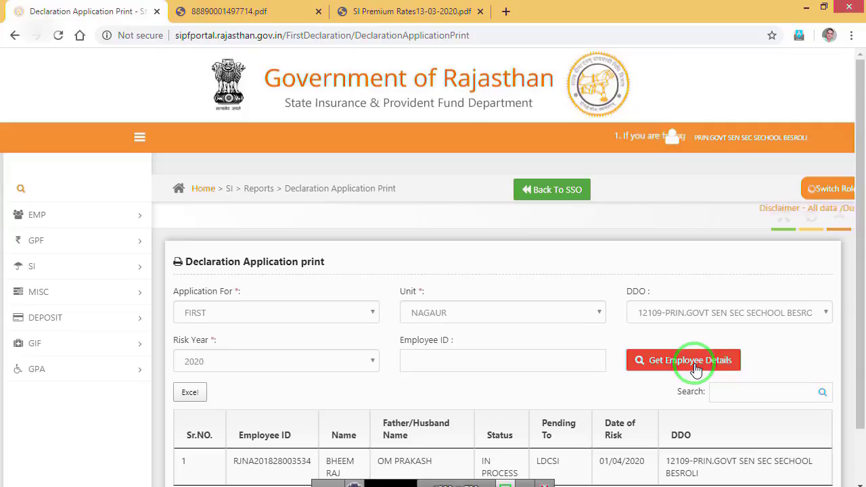
- Change the Application For selection to FURTHER
drag(859, 334, 857, 421)
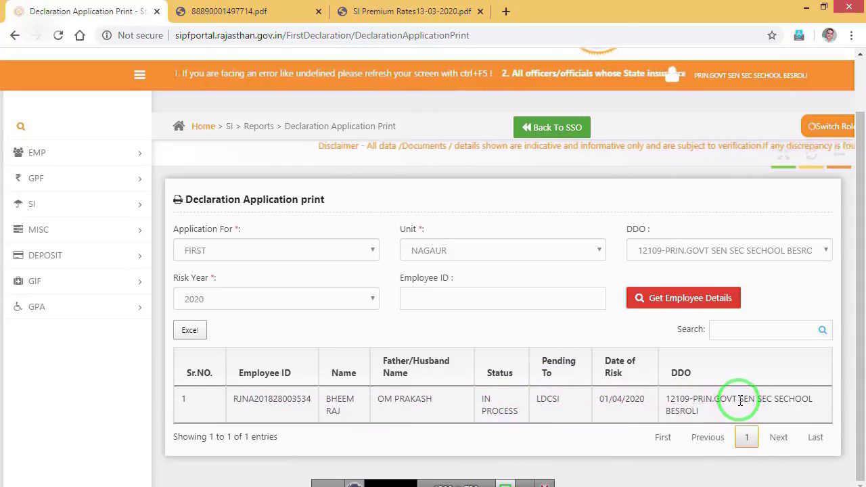
click(340, 256)
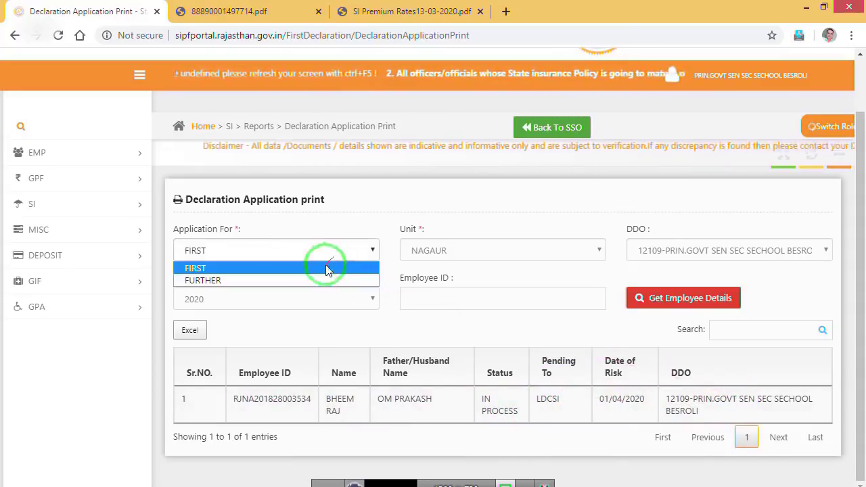
click(311, 281)
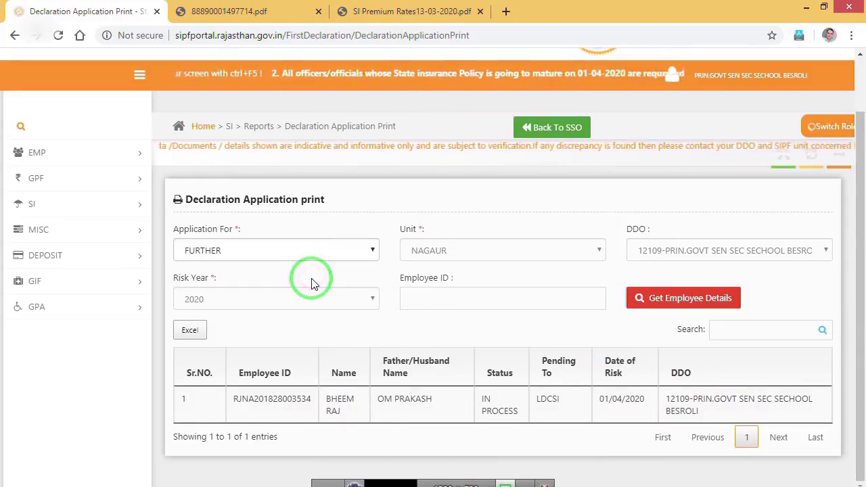
- List the three FURTHER applications and preview the third applicant's Further Contract Application
click(660, 299)
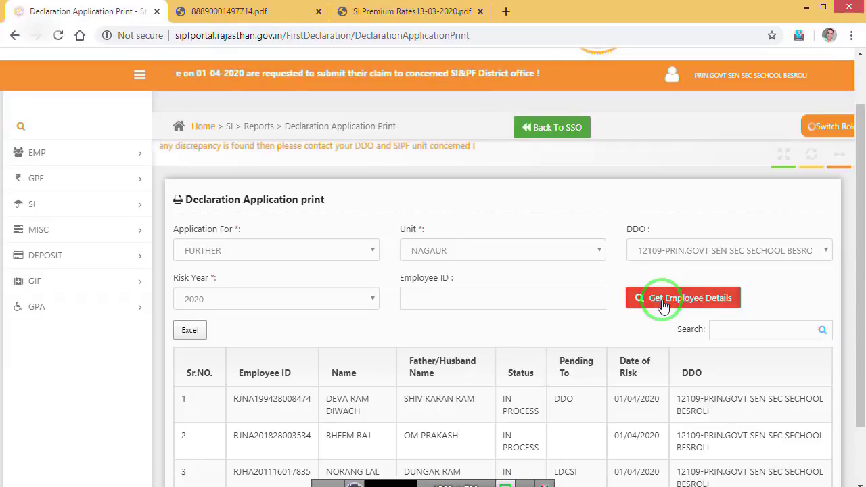
drag(855, 251, 864, 326)
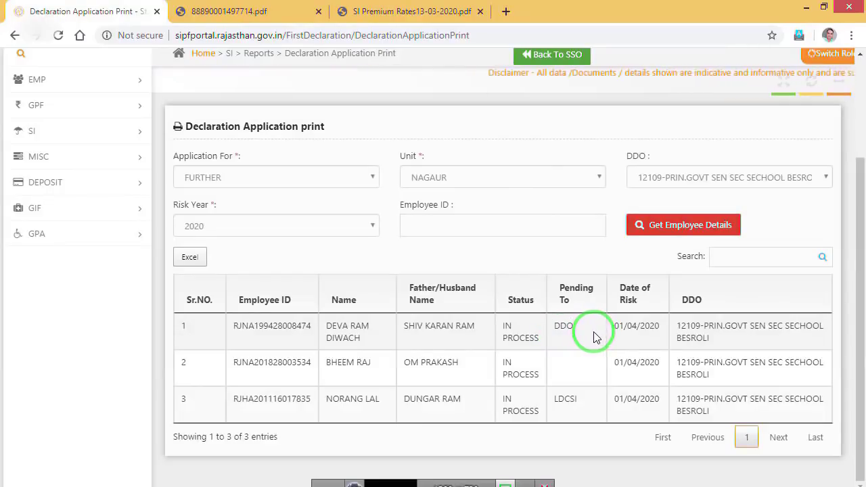
drag(860, 310, 861, 308)
click(275, 417)
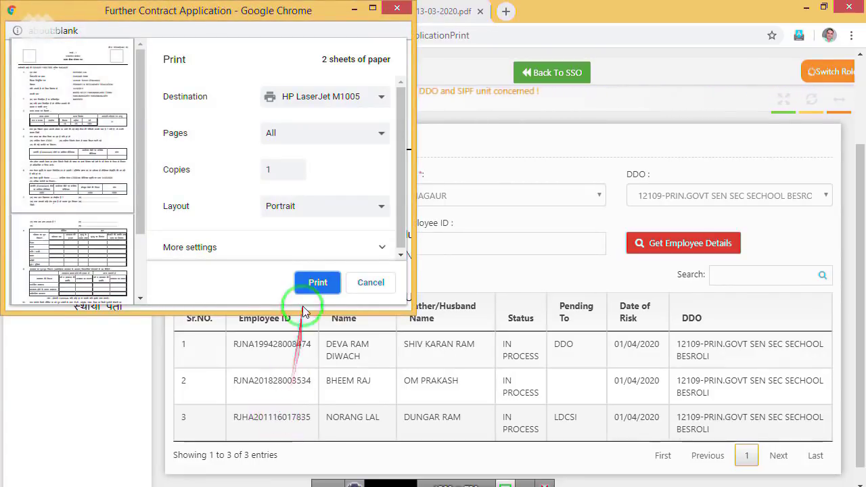
click(329, 289)
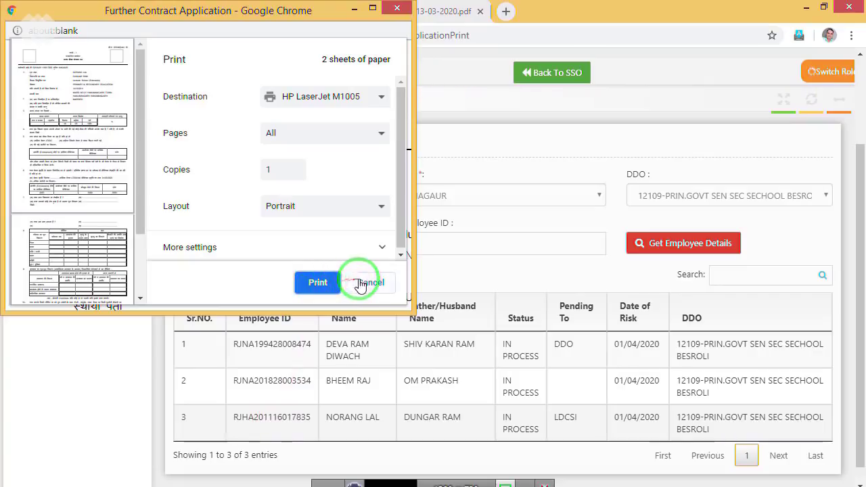
- Switch to the CUSTOMER role, dismiss the passbook upload prompt, and log out
drag(861, 332, 855, 240)
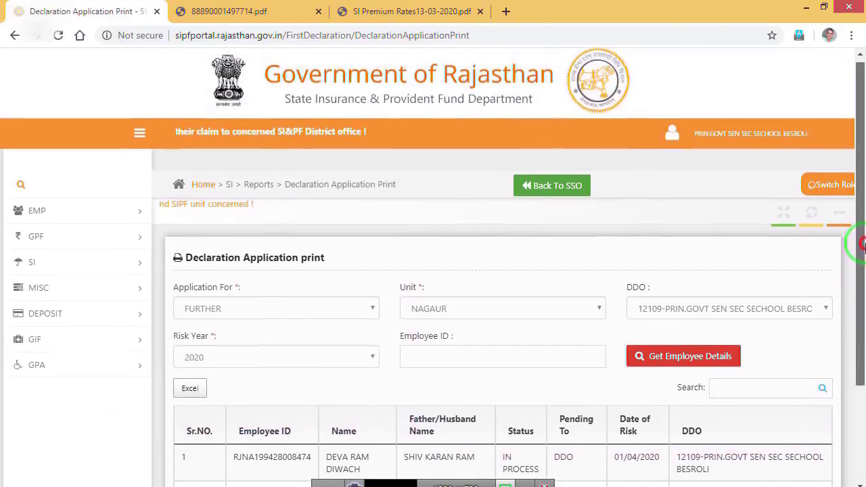
click(831, 179)
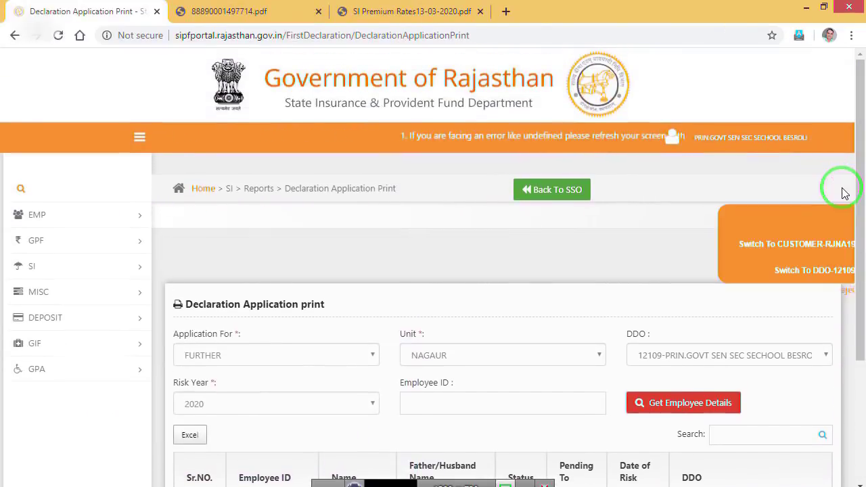
click(819, 247)
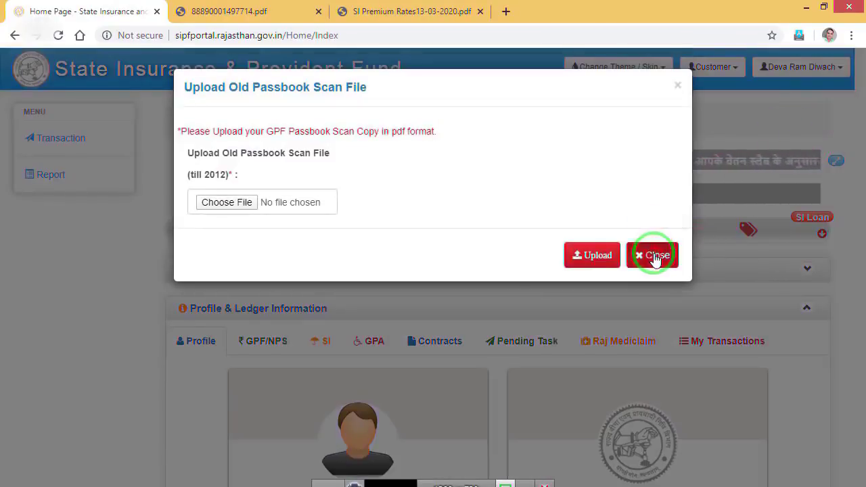
click(653, 256)
click(821, 73)
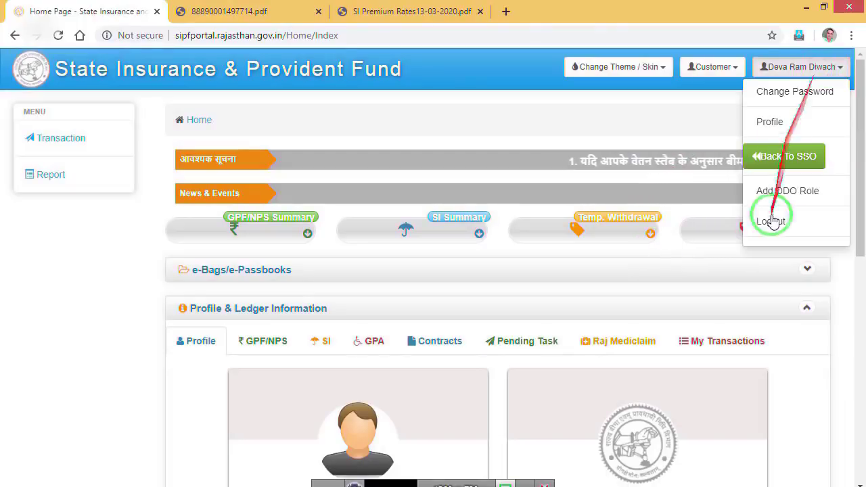
click(774, 218)
- Search Google for 'GA 79 FORM' and open the rajsevak.com PDF result
text(G)
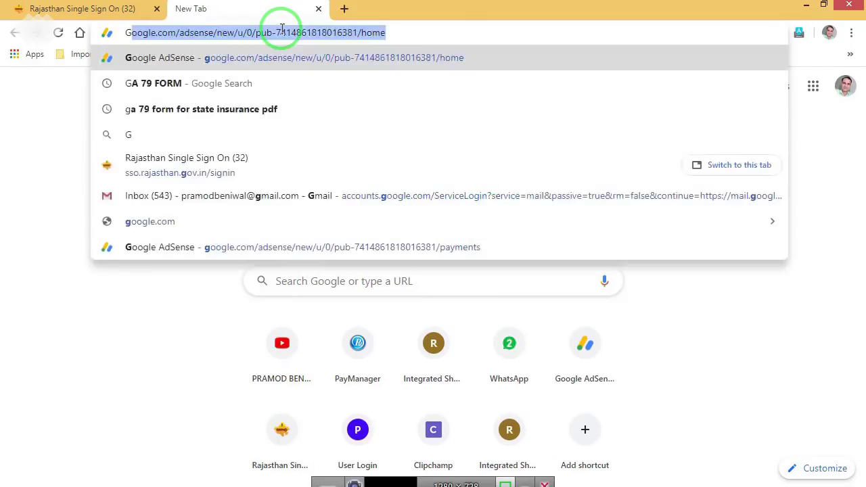
text(A 79 FORM)
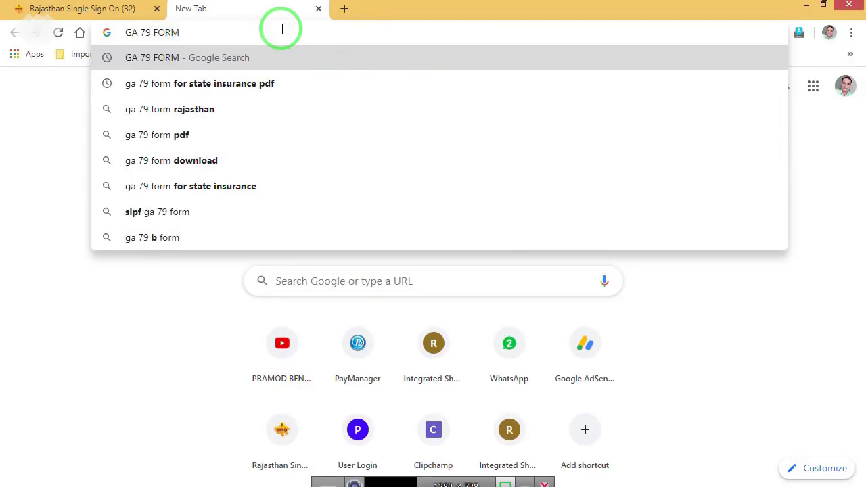
click(159, 58)
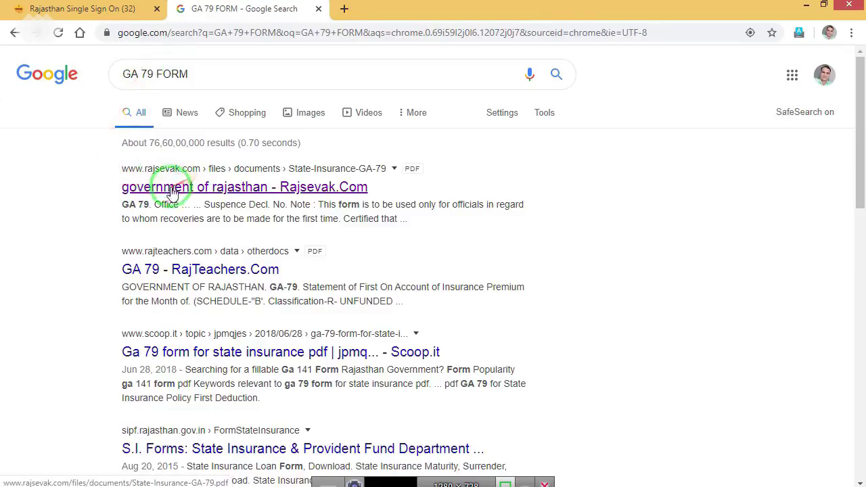
click(314, 196)
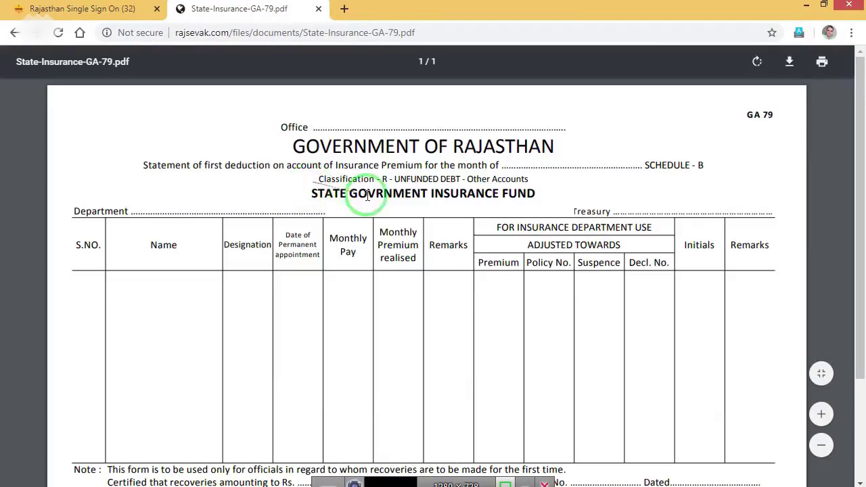
- Zoom and scroll through the blank GA 79 Schedule-B form
drag(861, 145, 851, 201)
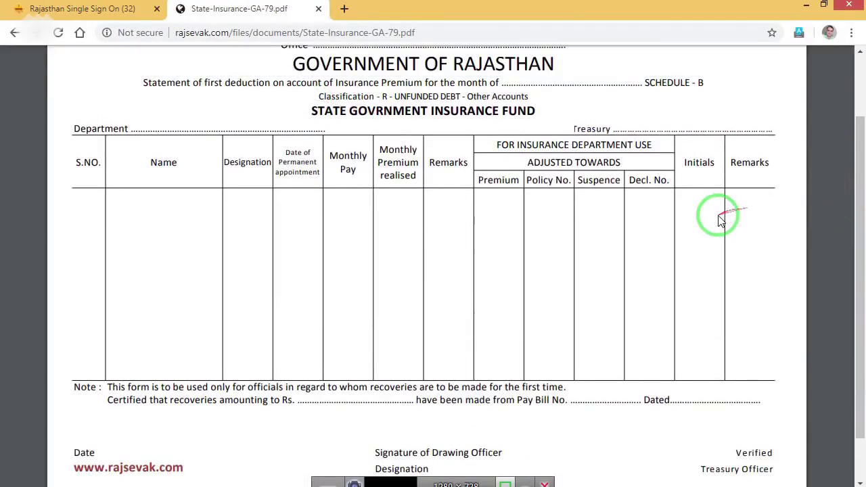
key(ctrl+minus)
key(ctrl+minus)
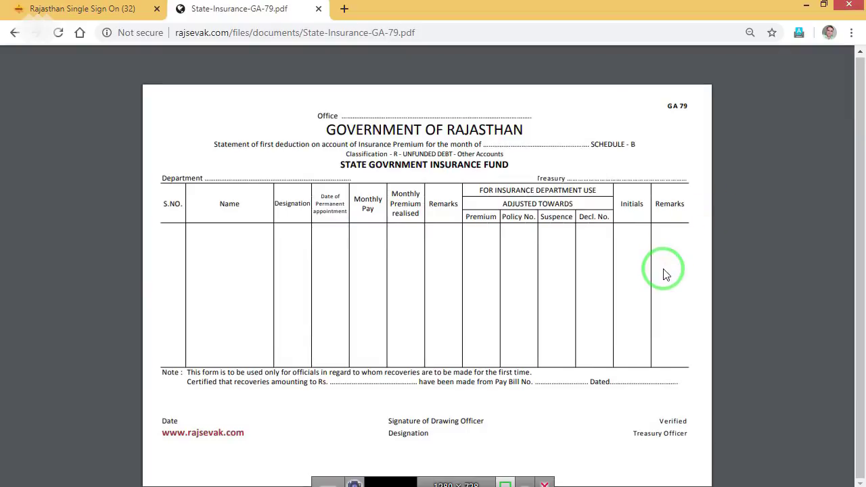
key(ctrl+plus)
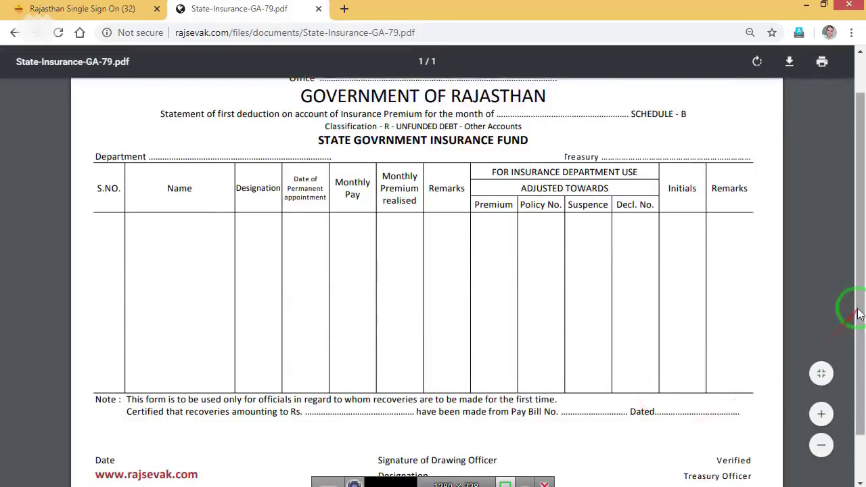
scroll(812, 312, down, 1)
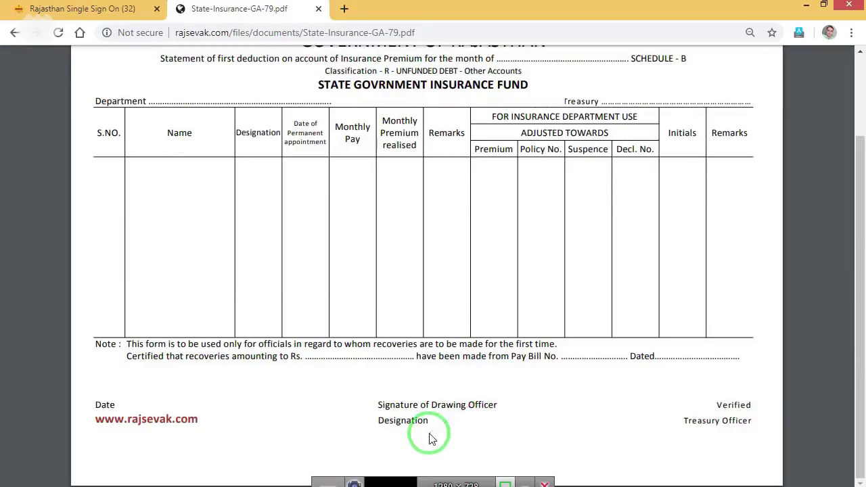
drag(861, 232, 861, 139)
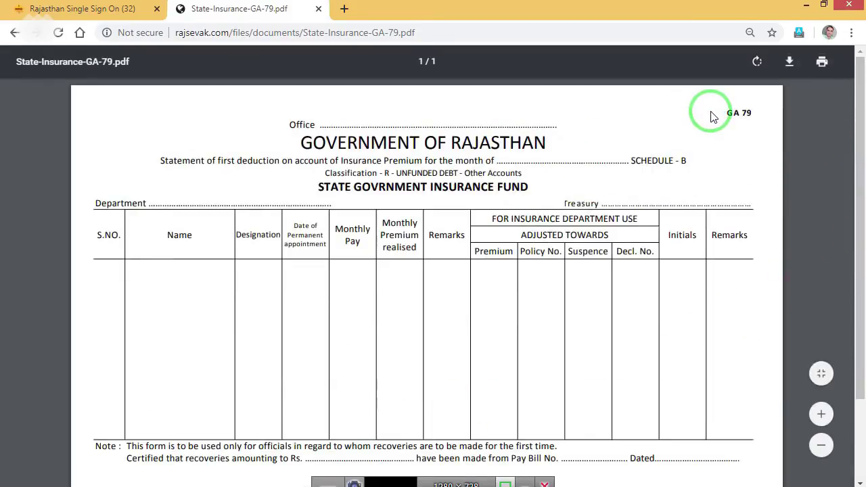